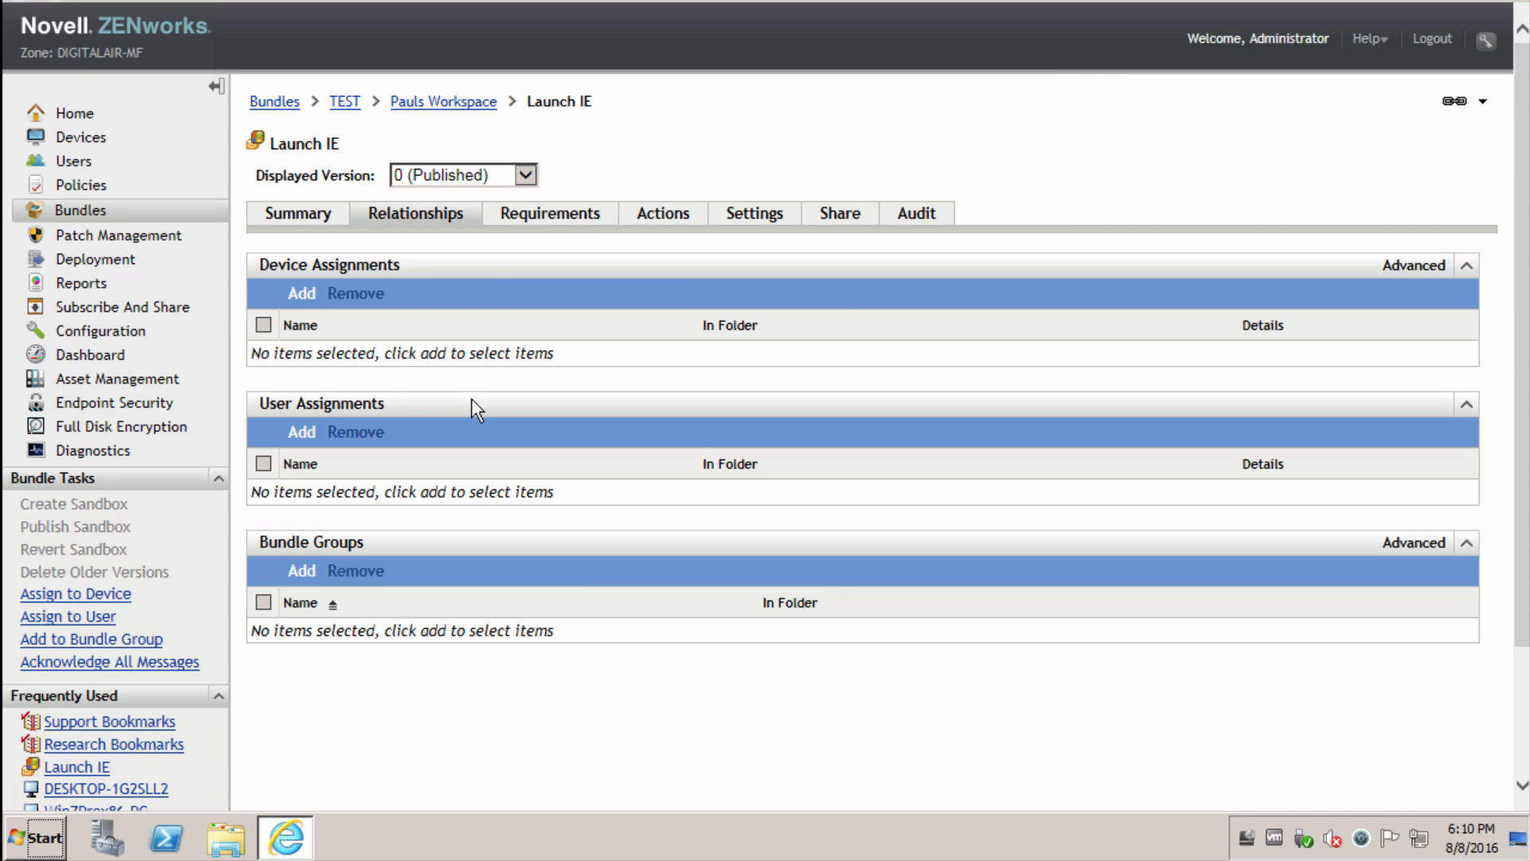
Add the workstation DESKTOP-1G2SLL2 from the Workstations folder as a device assignment for the Launch IE bundle.
click(300, 292)
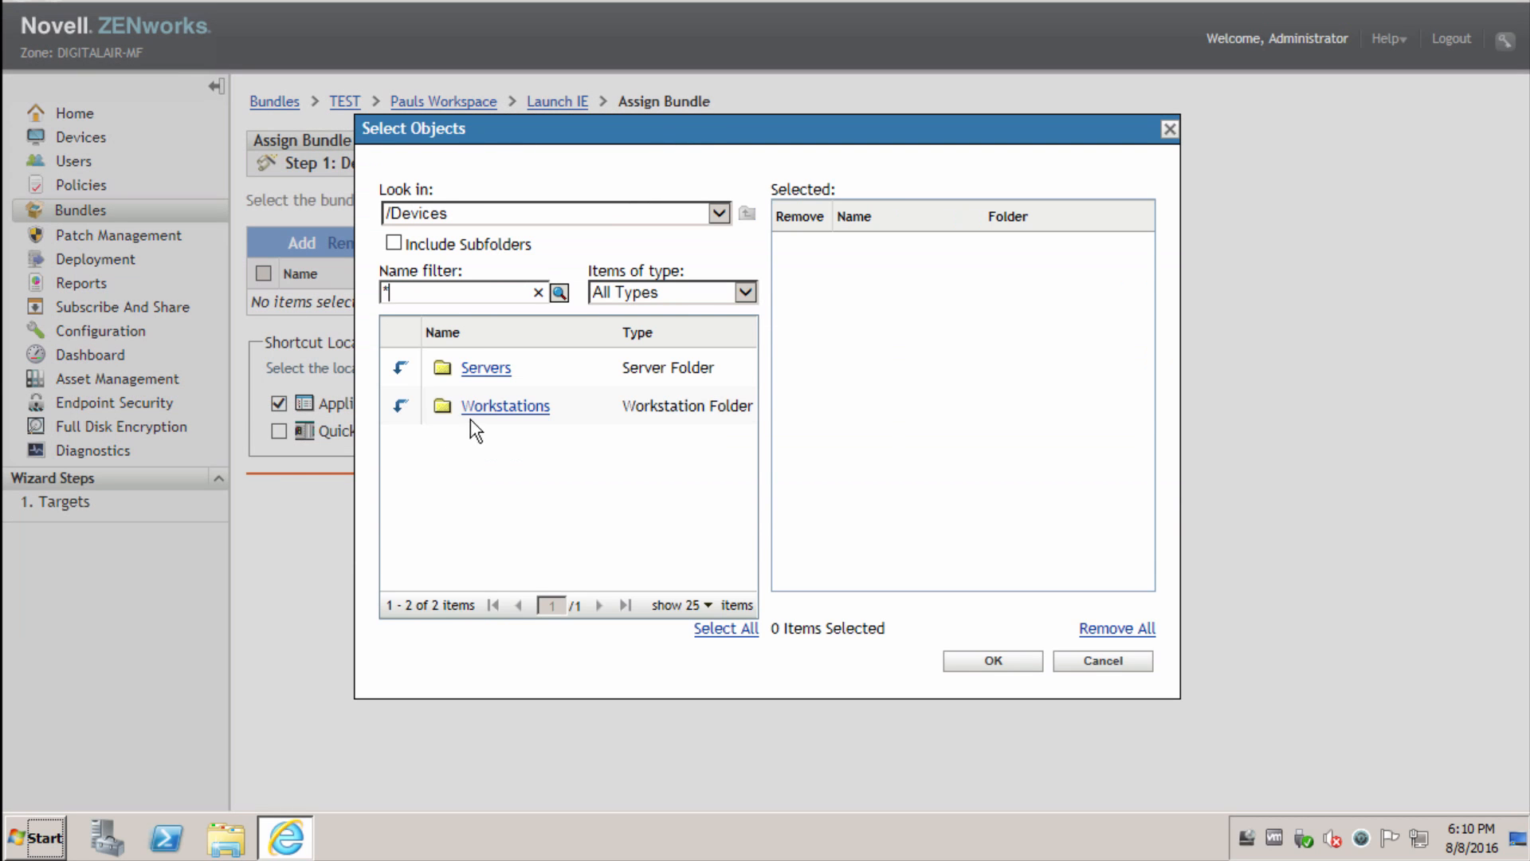
click(400, 406)
scroll(731, 533, down, 7)
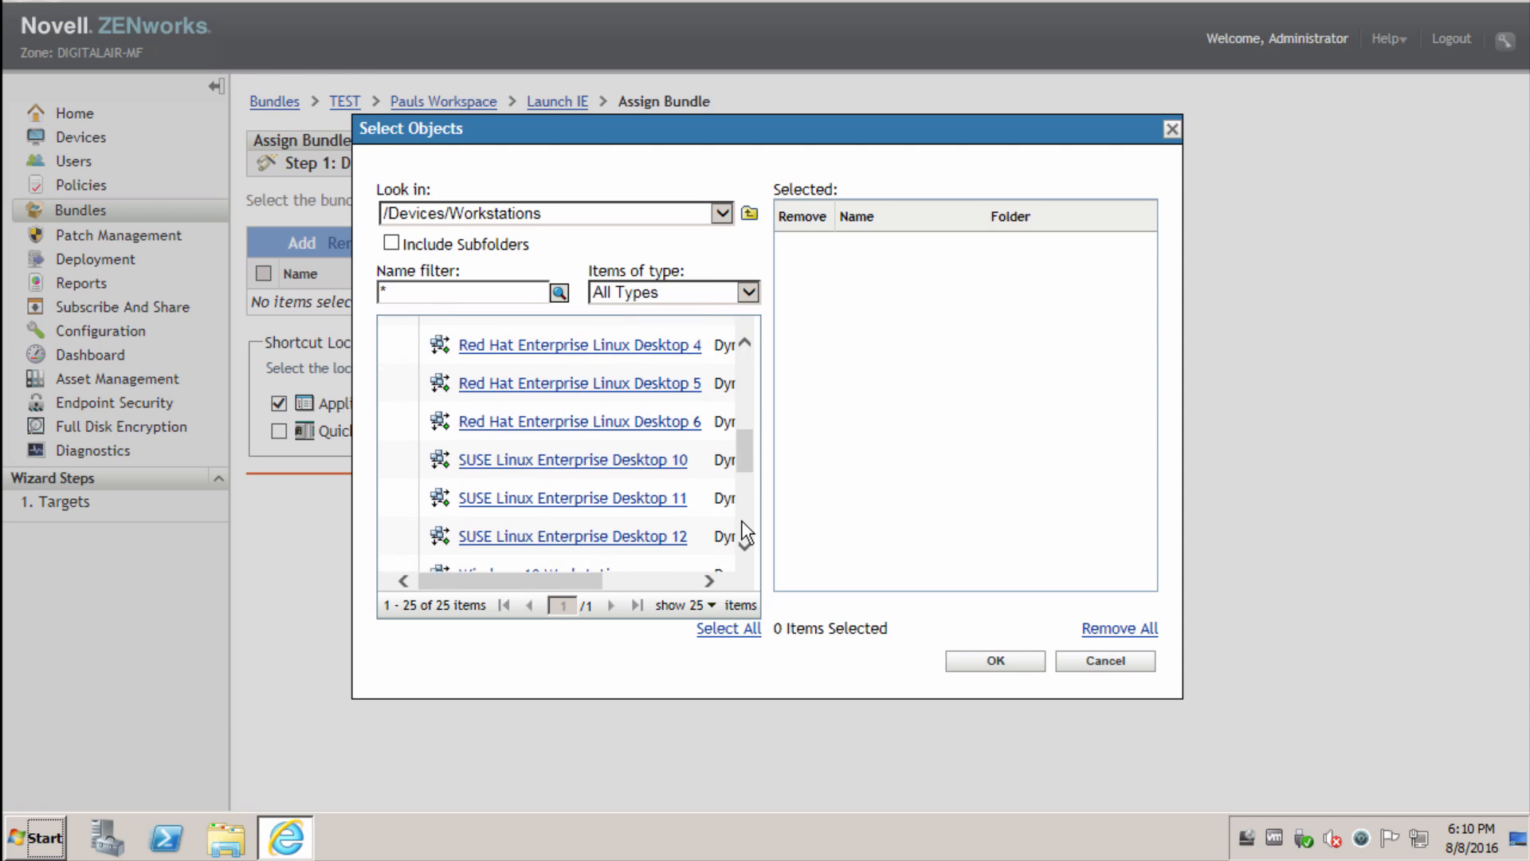
click(526, 539)
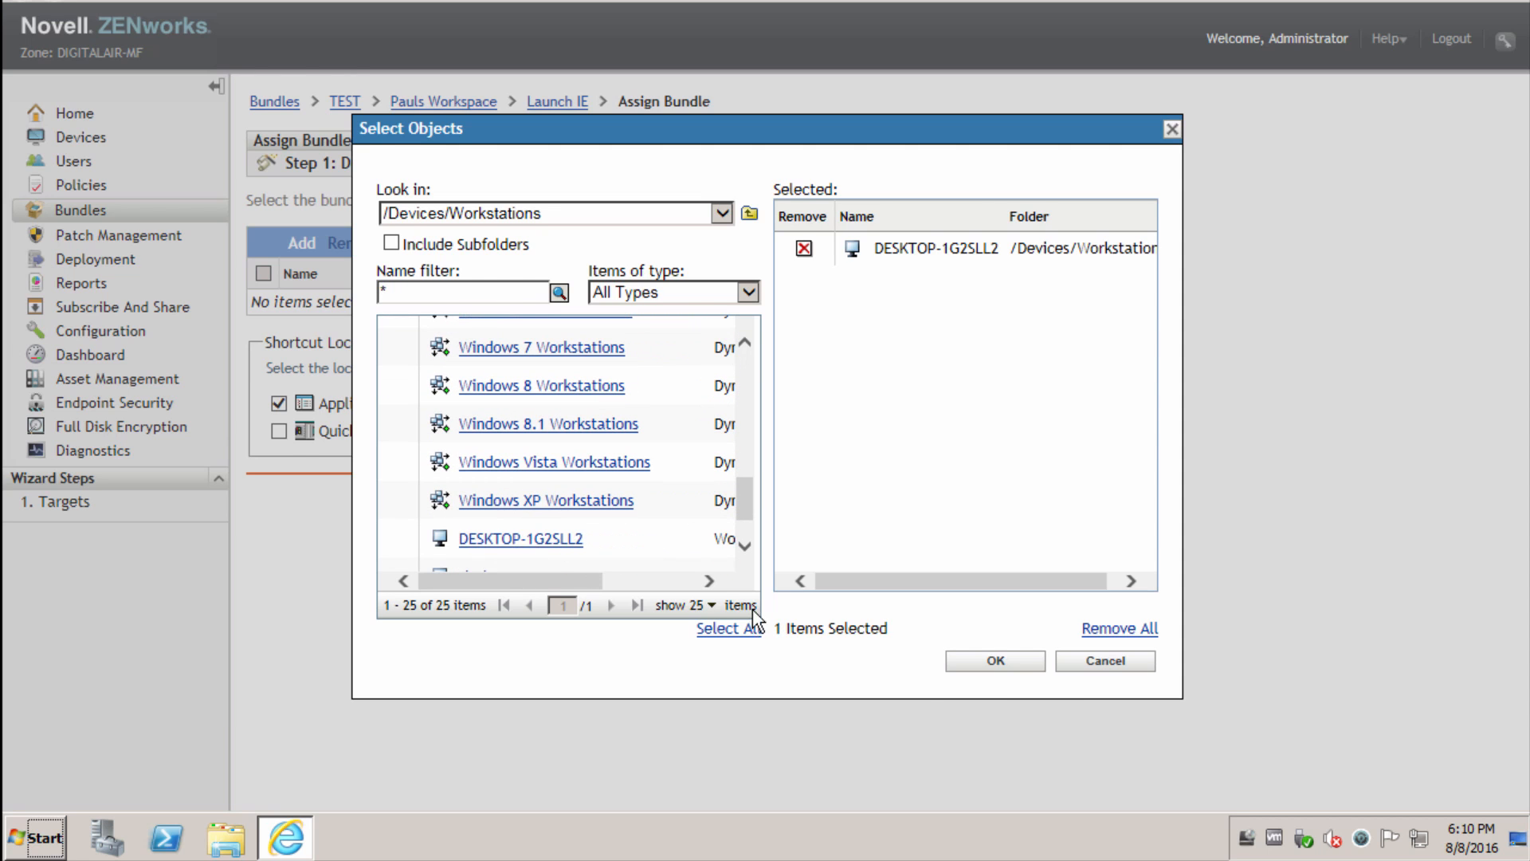
click(996, 661)
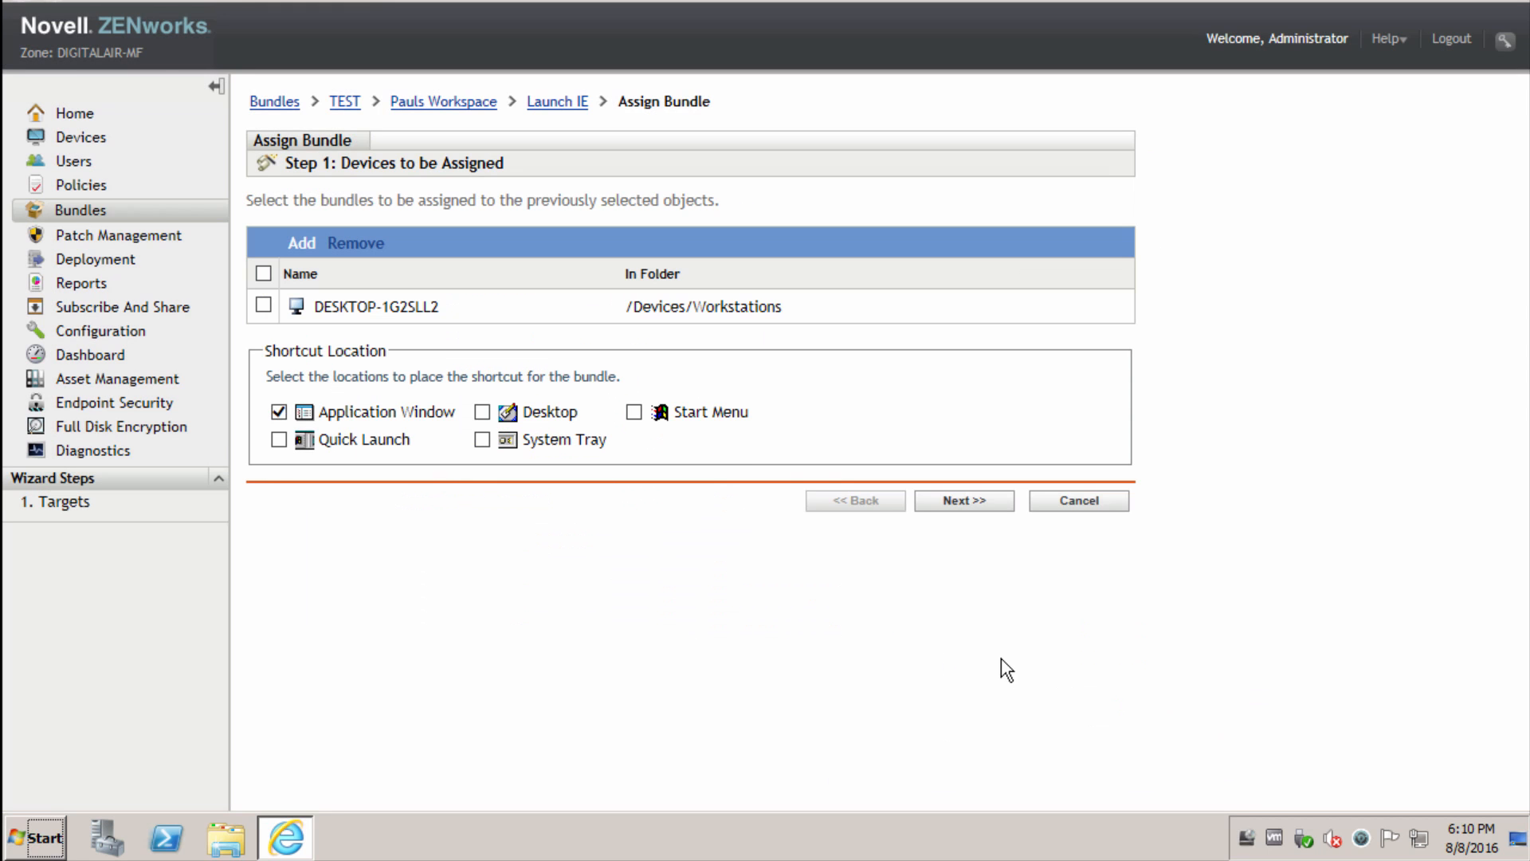
Include a Desktop shortcut location and finish the bundle assignment without any schedules or dry run.
click(482, 412)
click(950, 501)
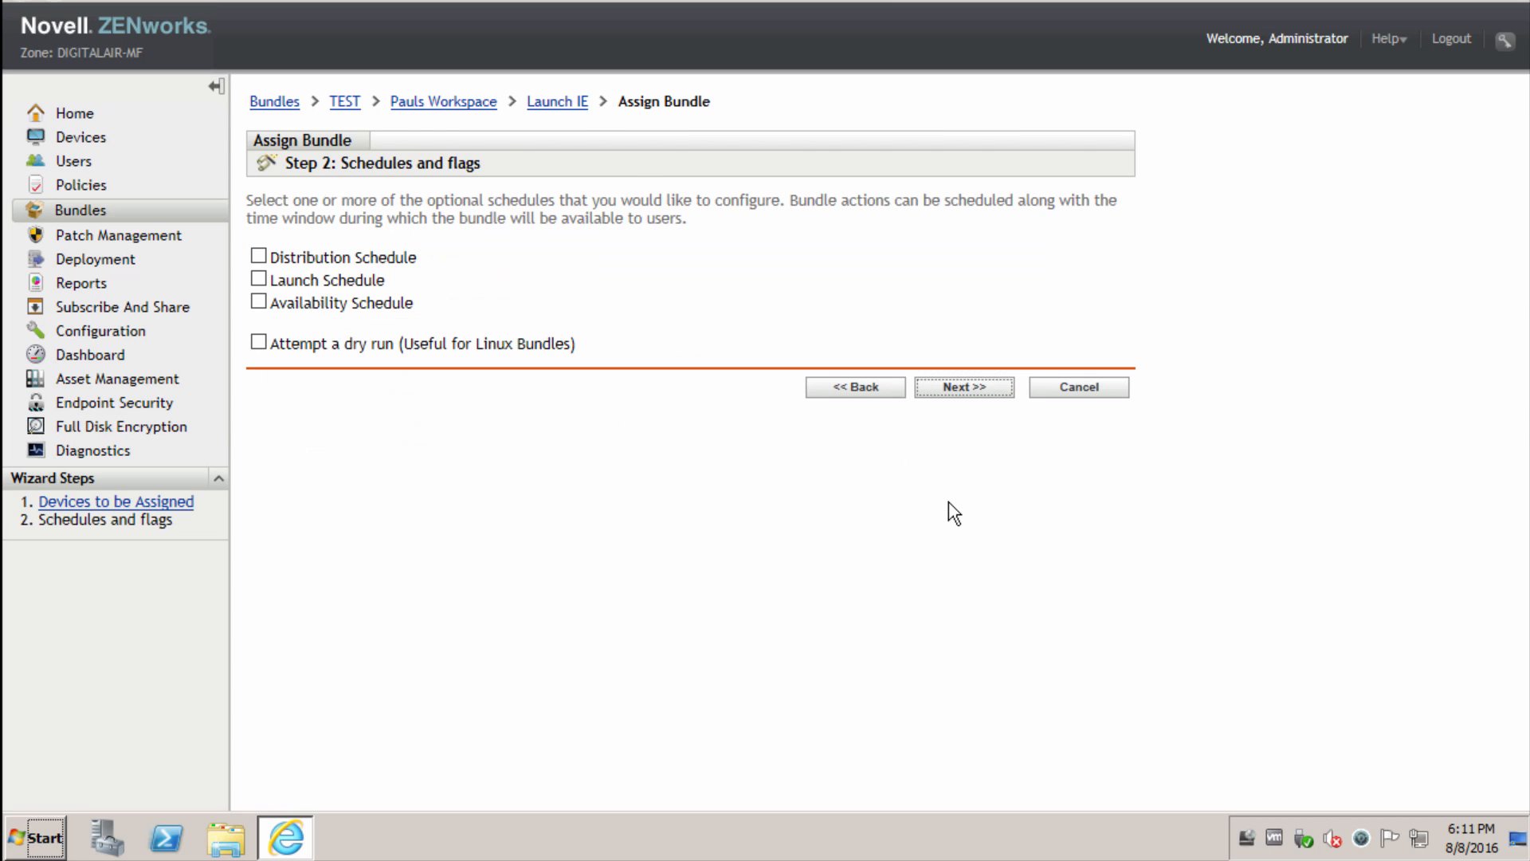
click(960, 389)
click(960, 326)
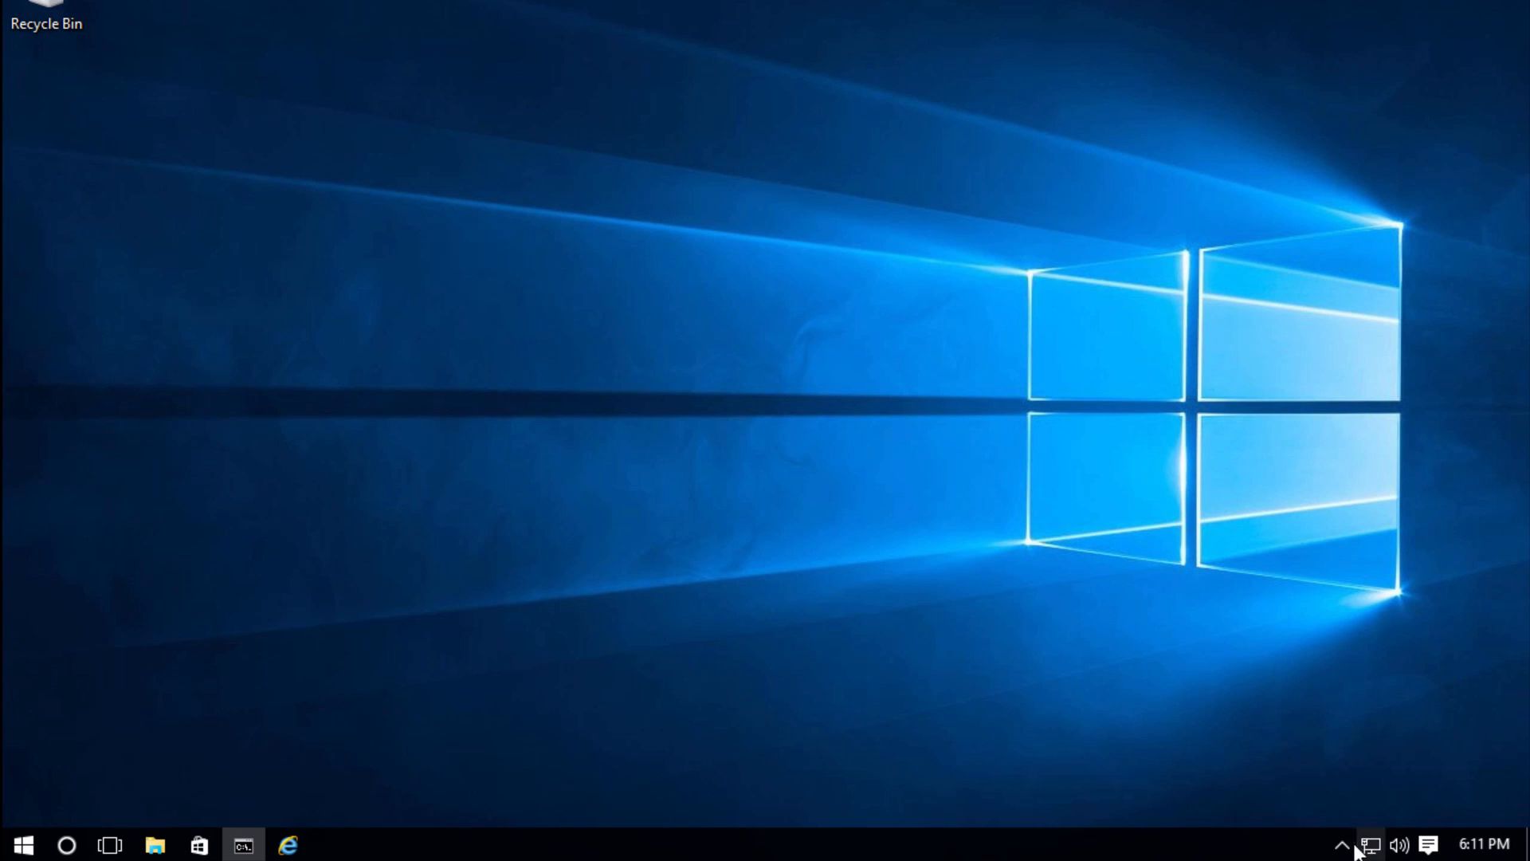
On the Windows 10 workstation, refresh the ZENworks agent.
click(1342, 846)
right_click(1363, 807)
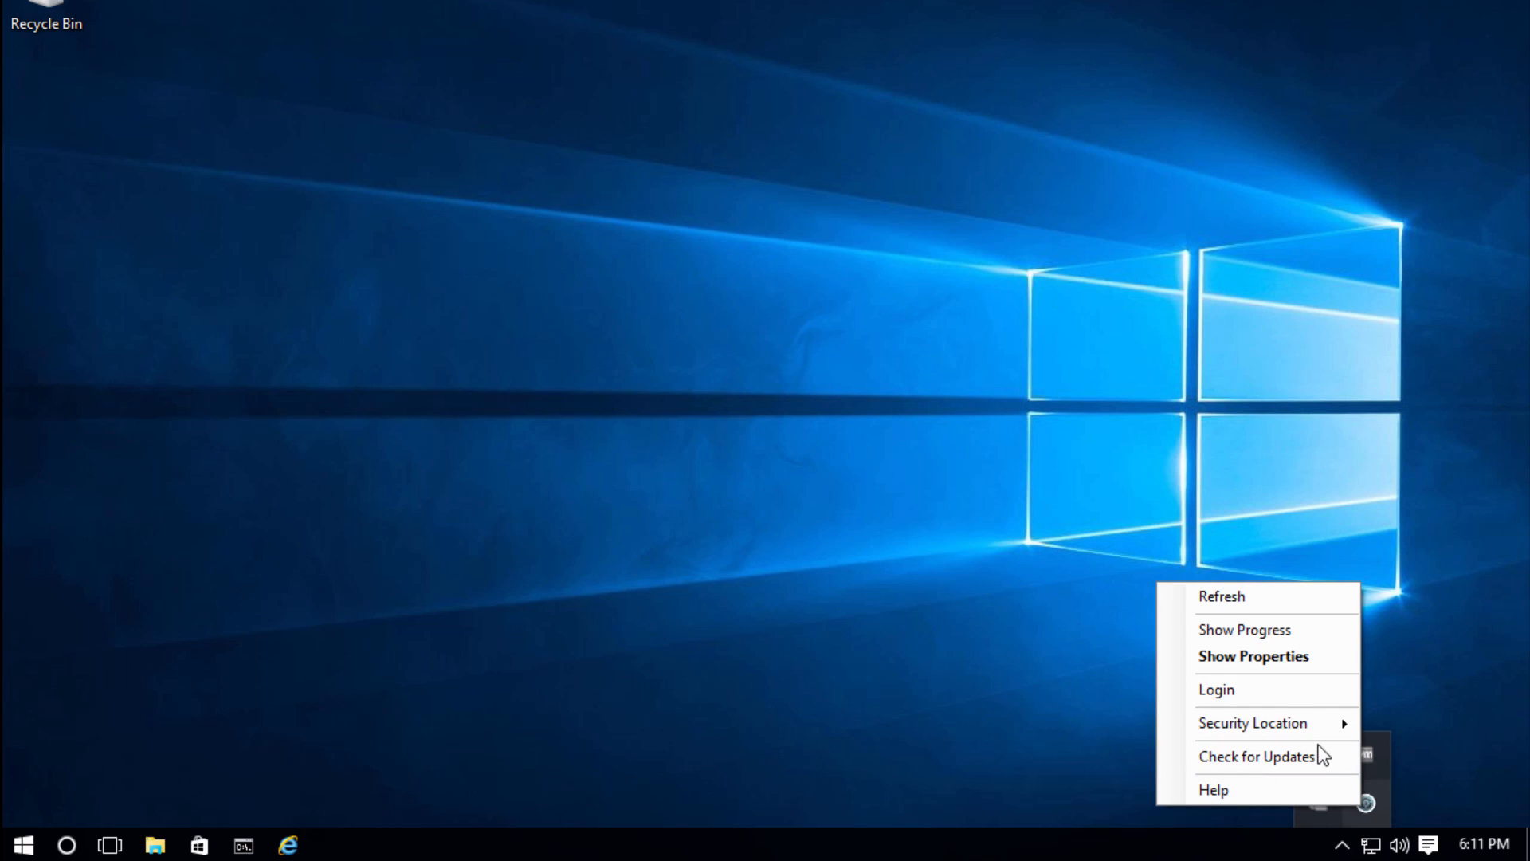
click(1260, 601)
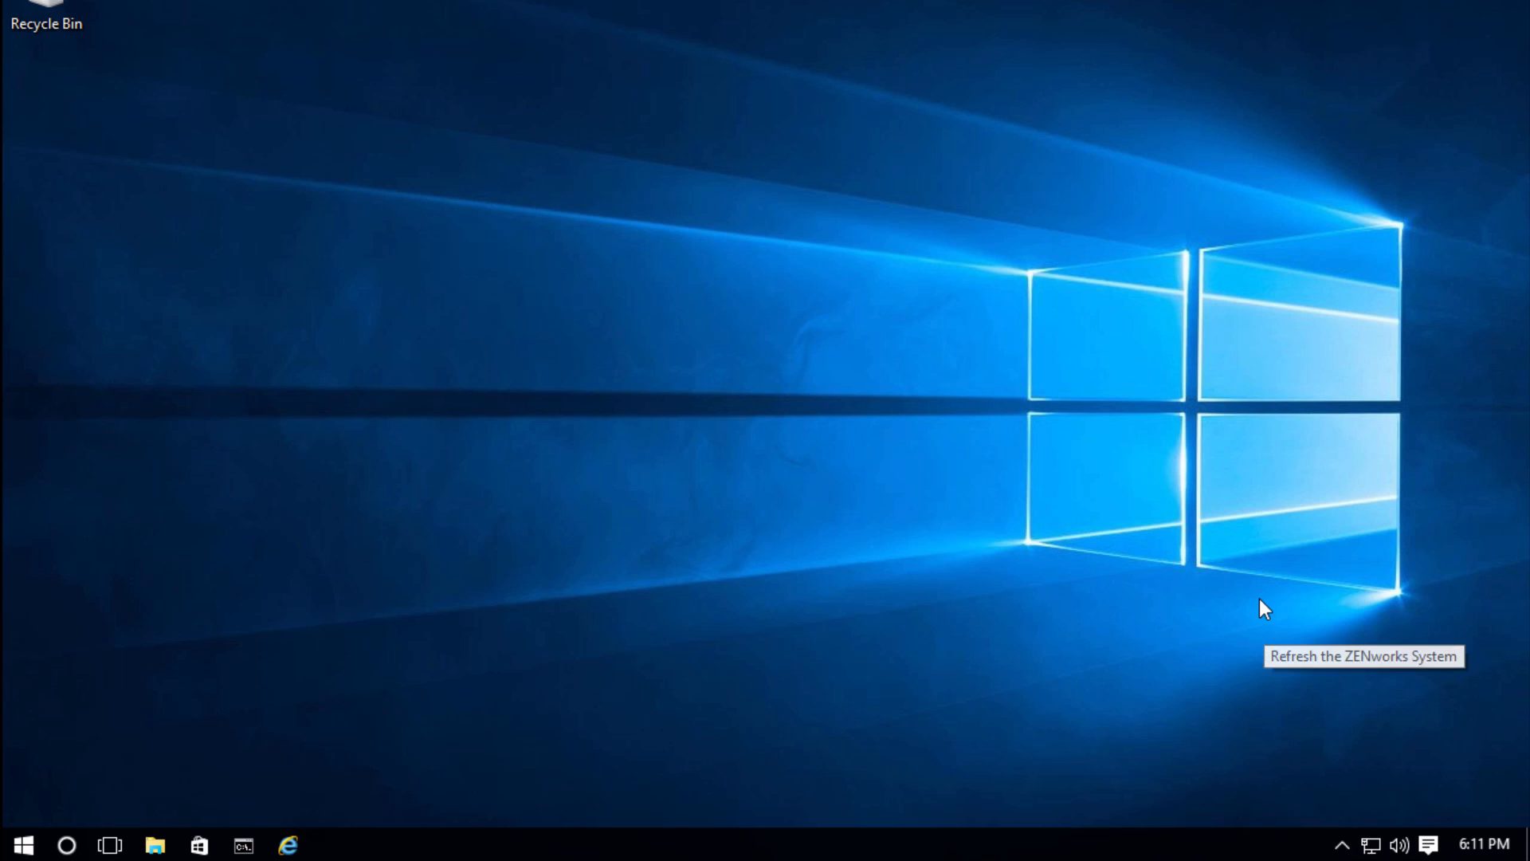
Open the ZENworks agent's properties, view the bundles assigned to the device and refresh that page.
click(1342, 847)
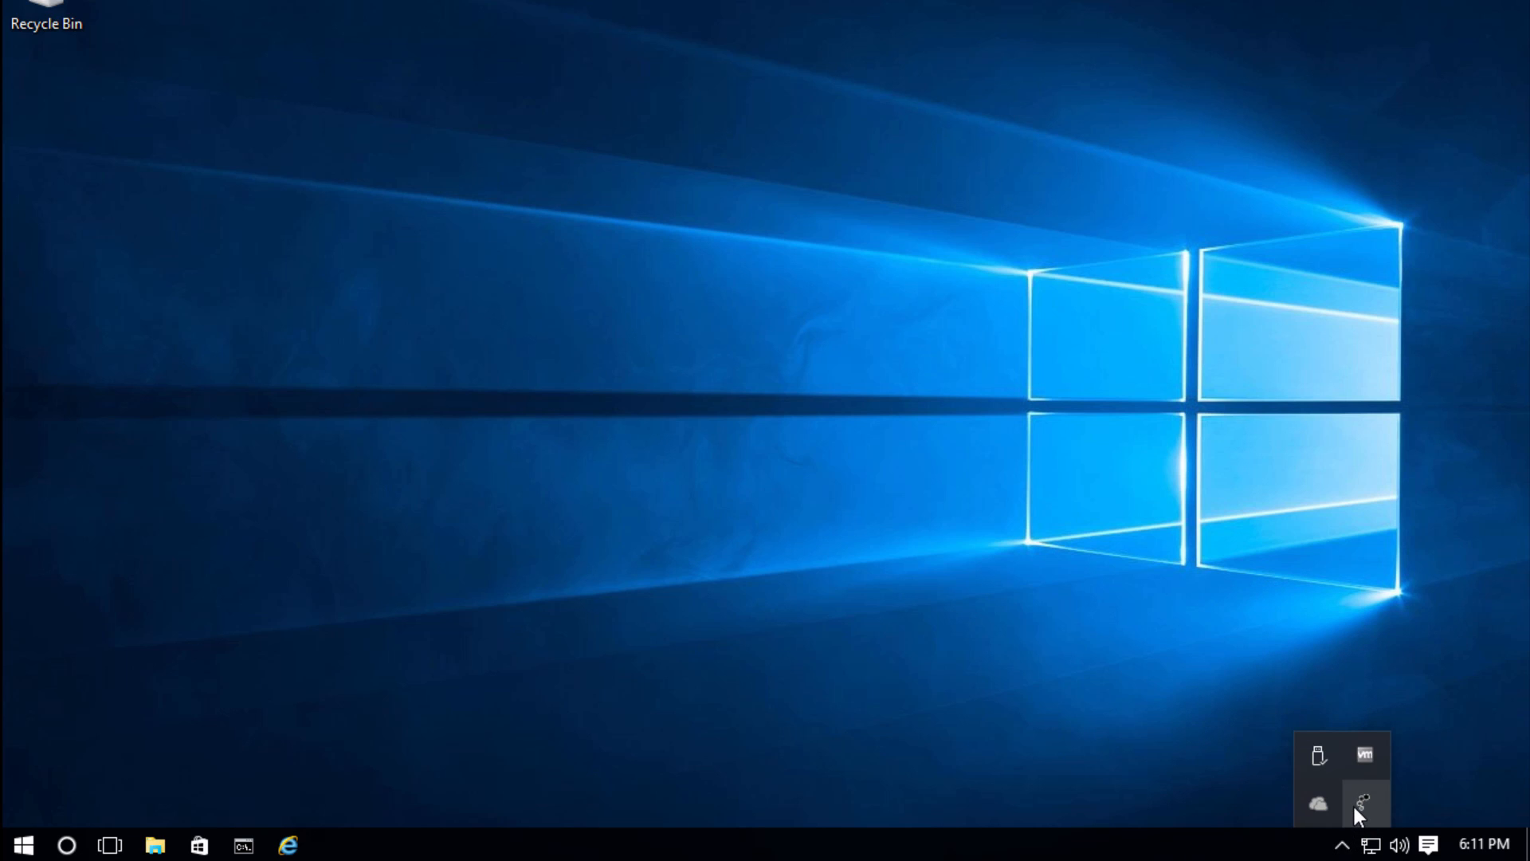
right_click(1353, 807)
click(1269, 657)
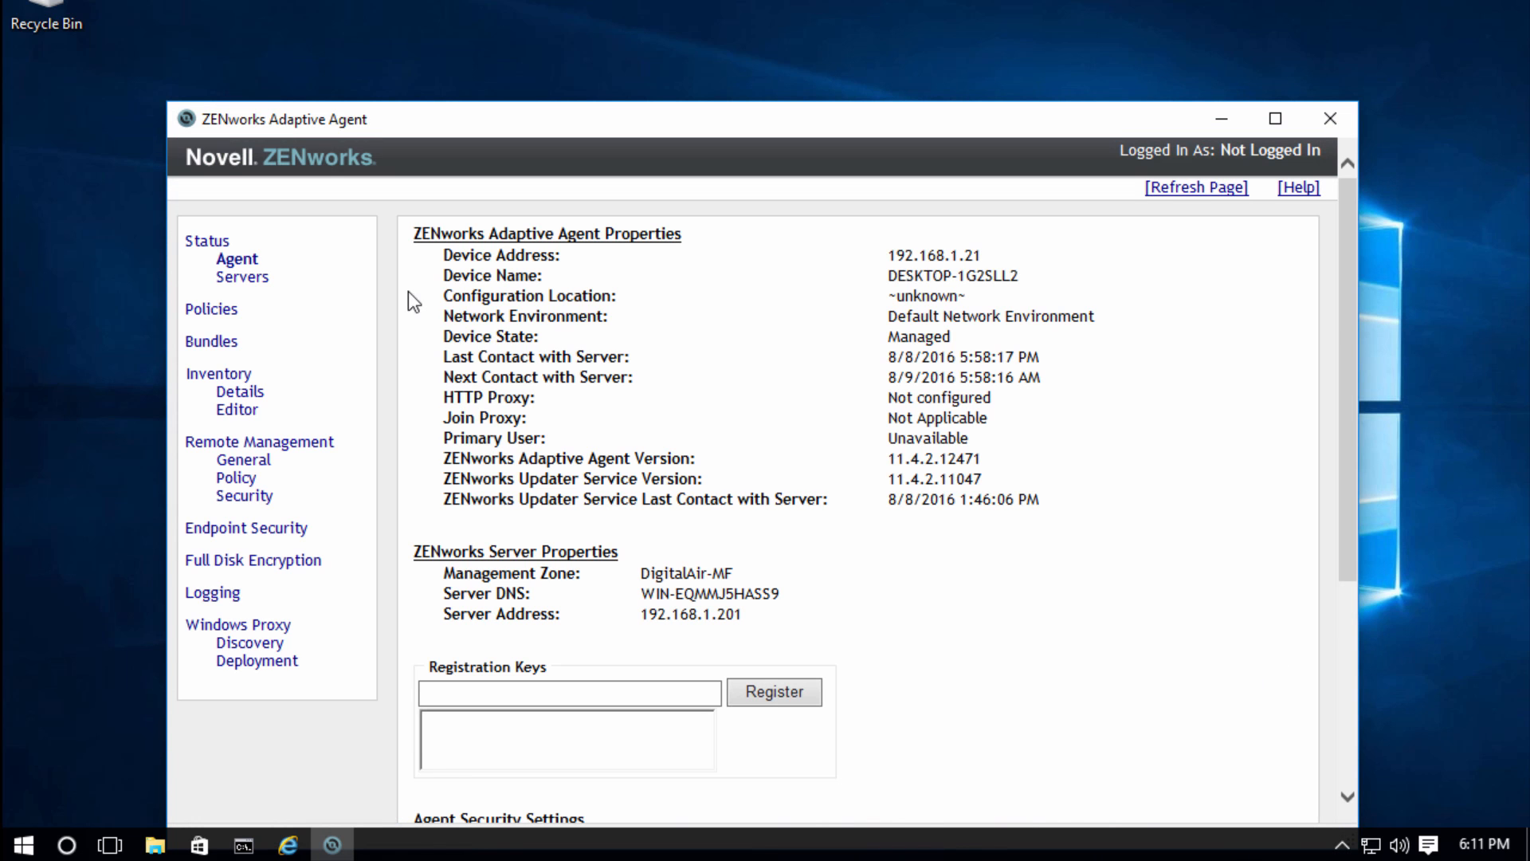
click(219, 341)
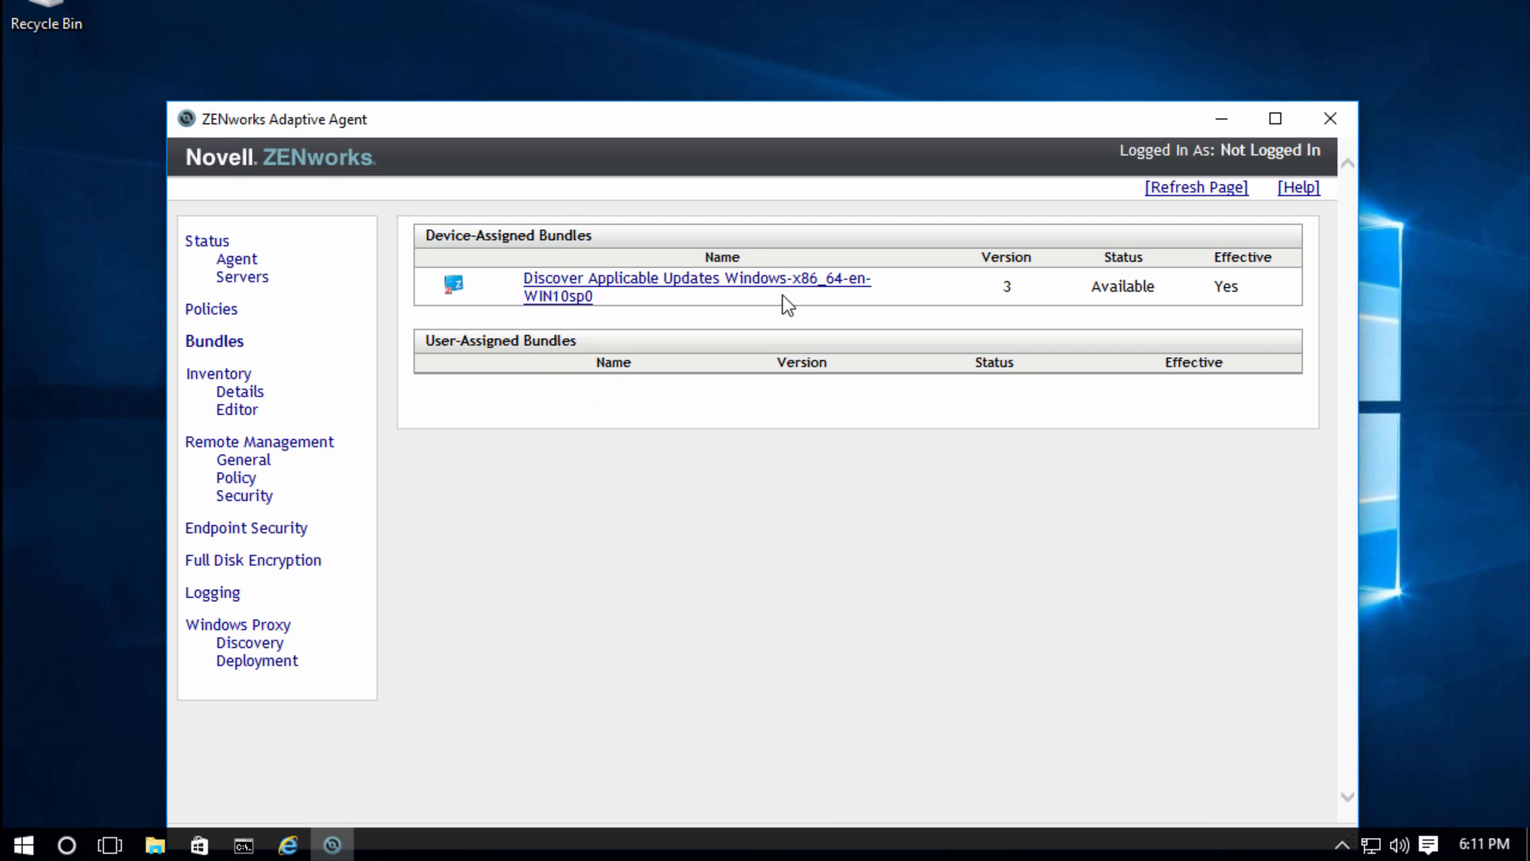
click(1192, 192)
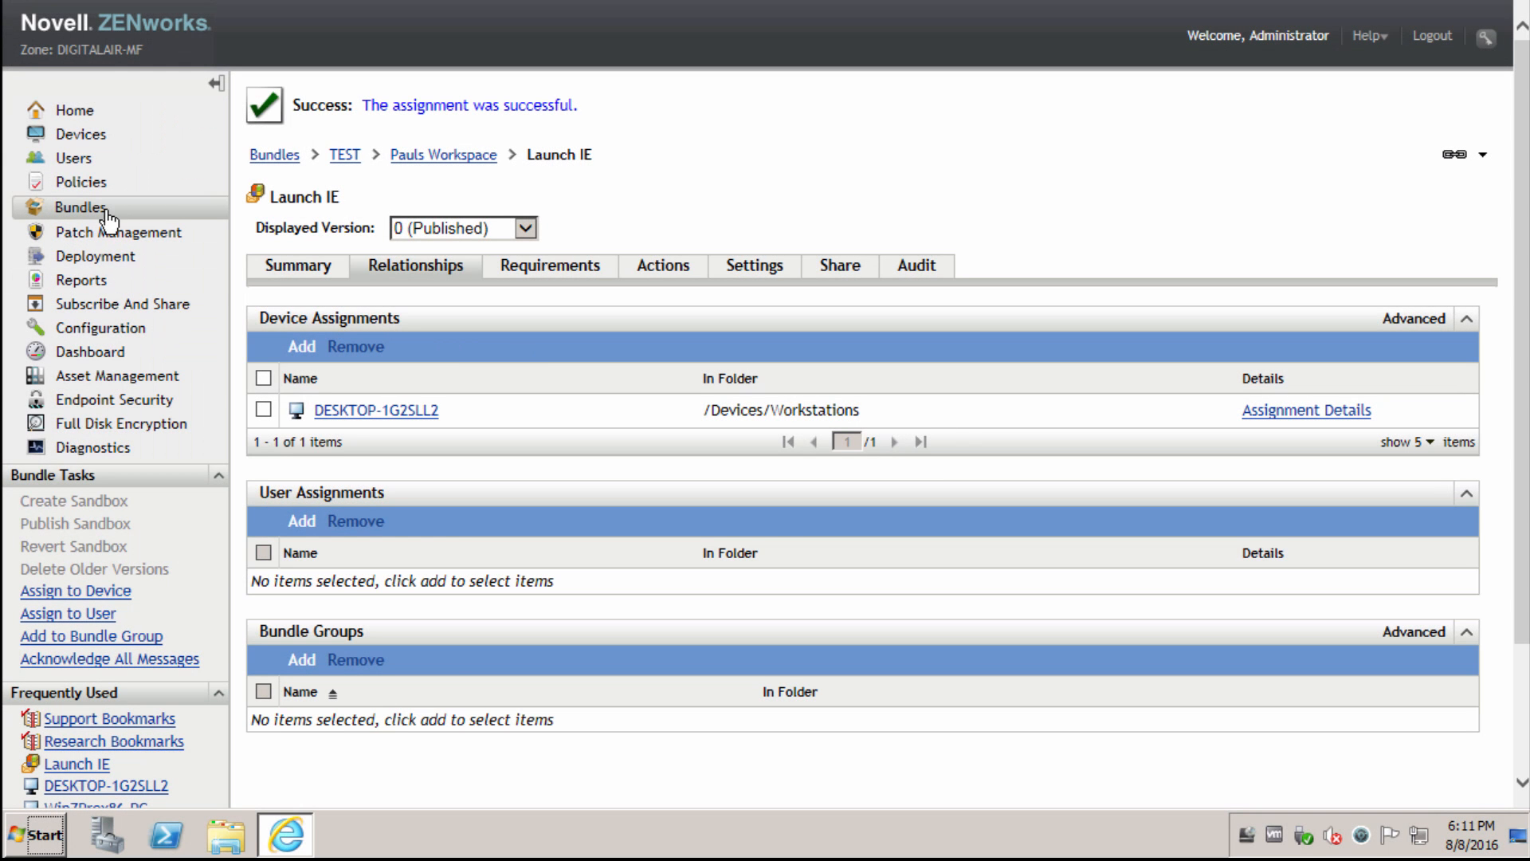
Back in ZENworks Control Center, add the workstation DESKTOP-1G2SLL2 to the home page's Watch List.
click(109, 216)
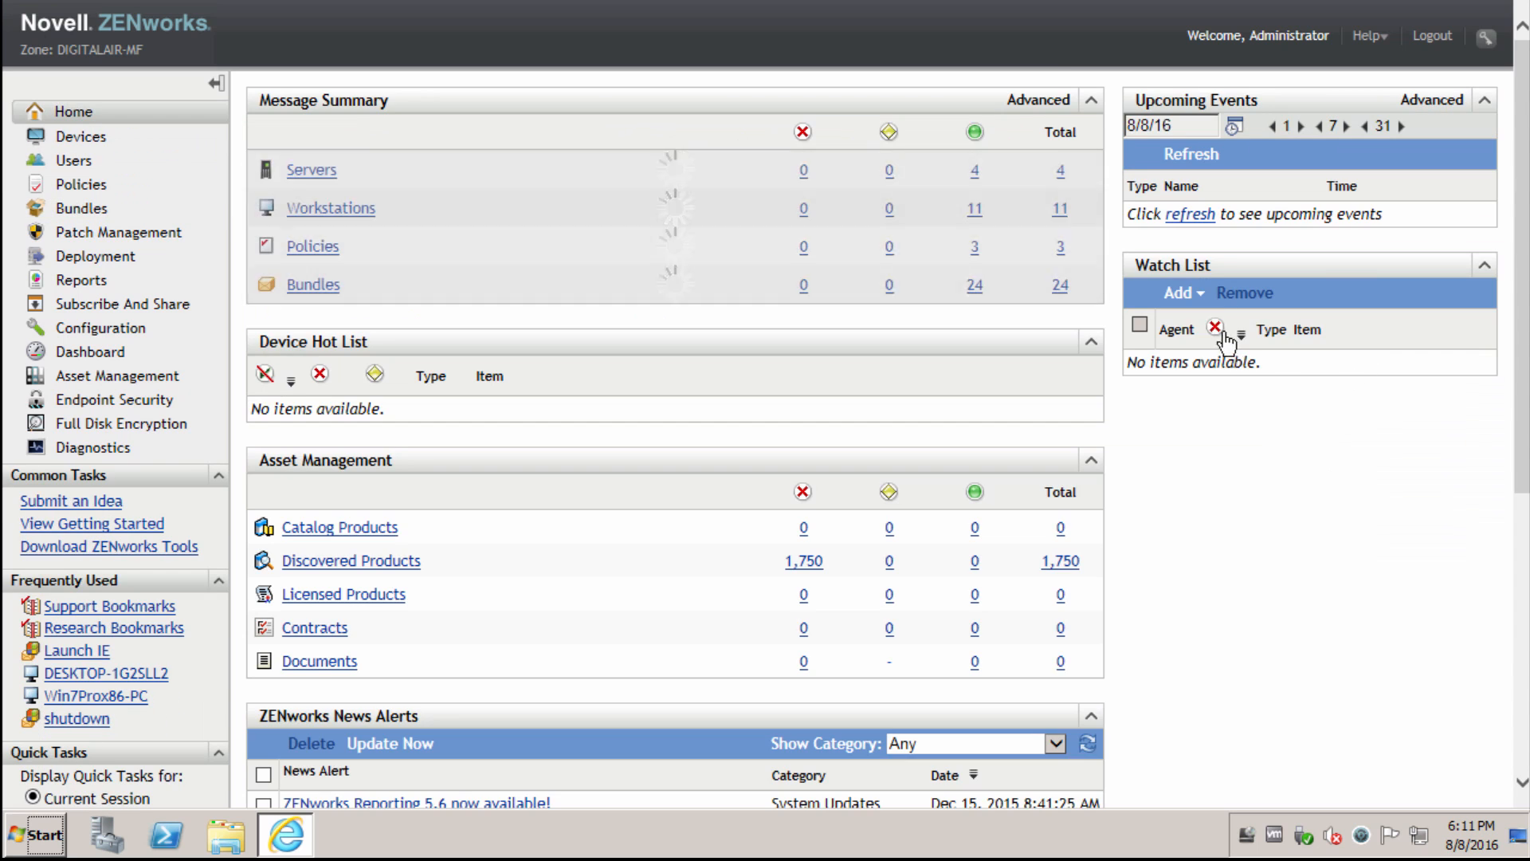
click(1186, 293)
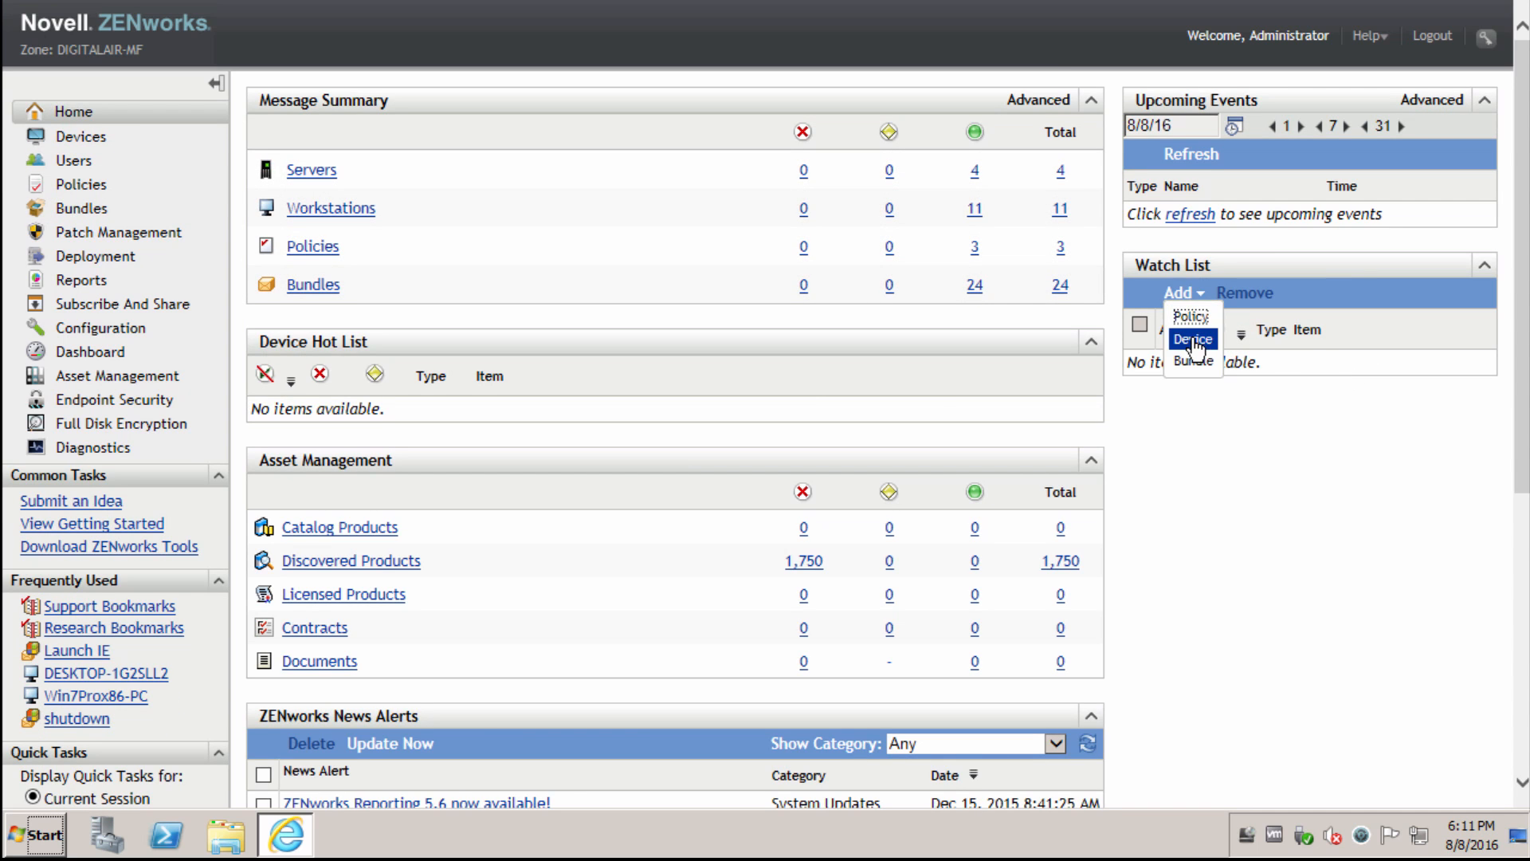
click(1191, 340)
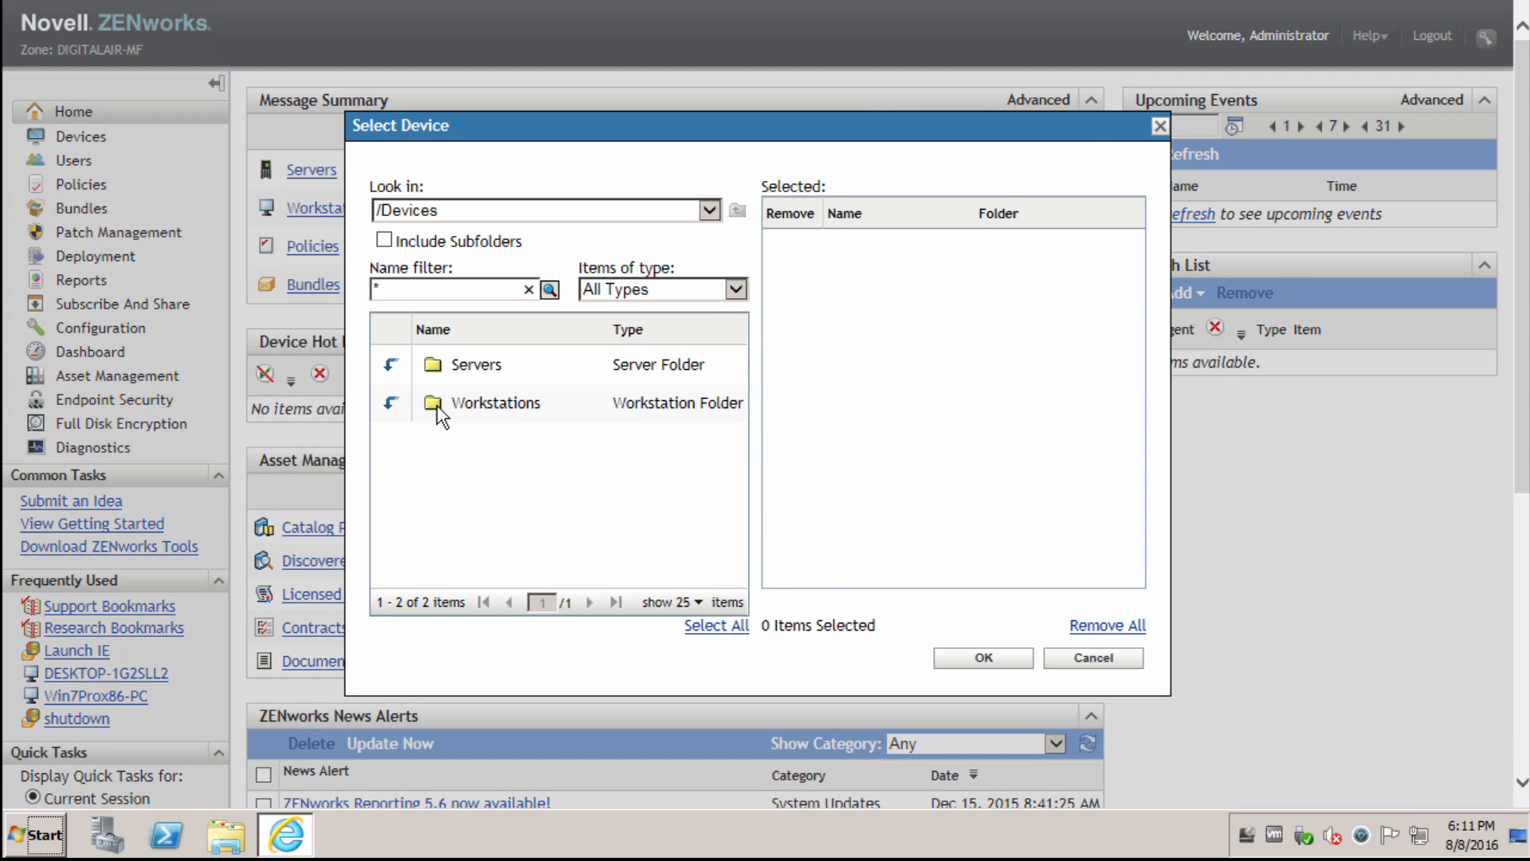
click(392, 406)
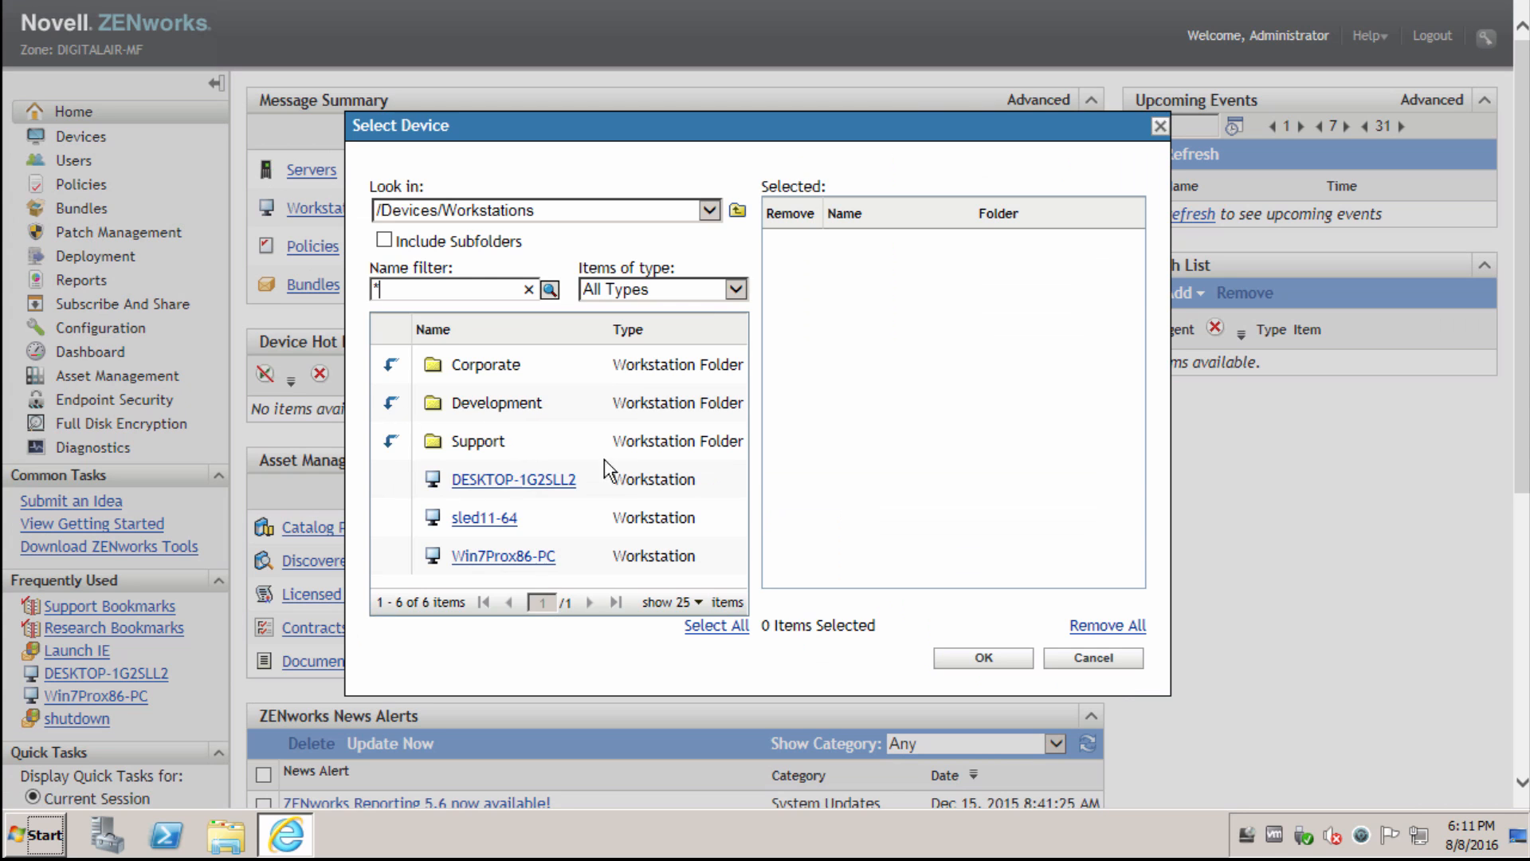
click(522, 480)
click(976, 657)
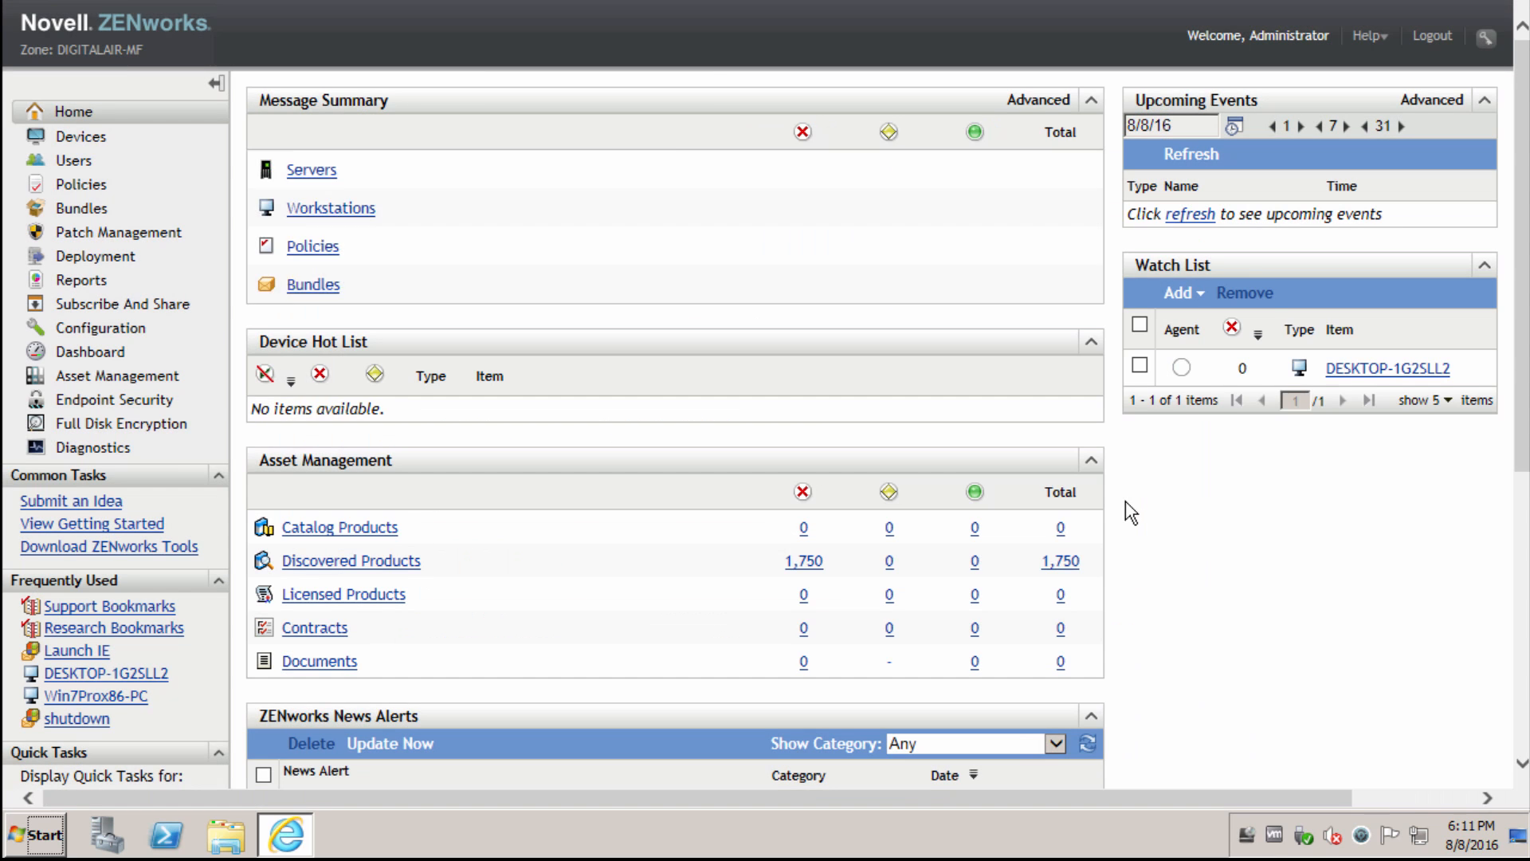
Add the Launch IE bundle from the workspace subfolder of TEST to the Watch List.
click(1194, 306)
click(1179, 360)
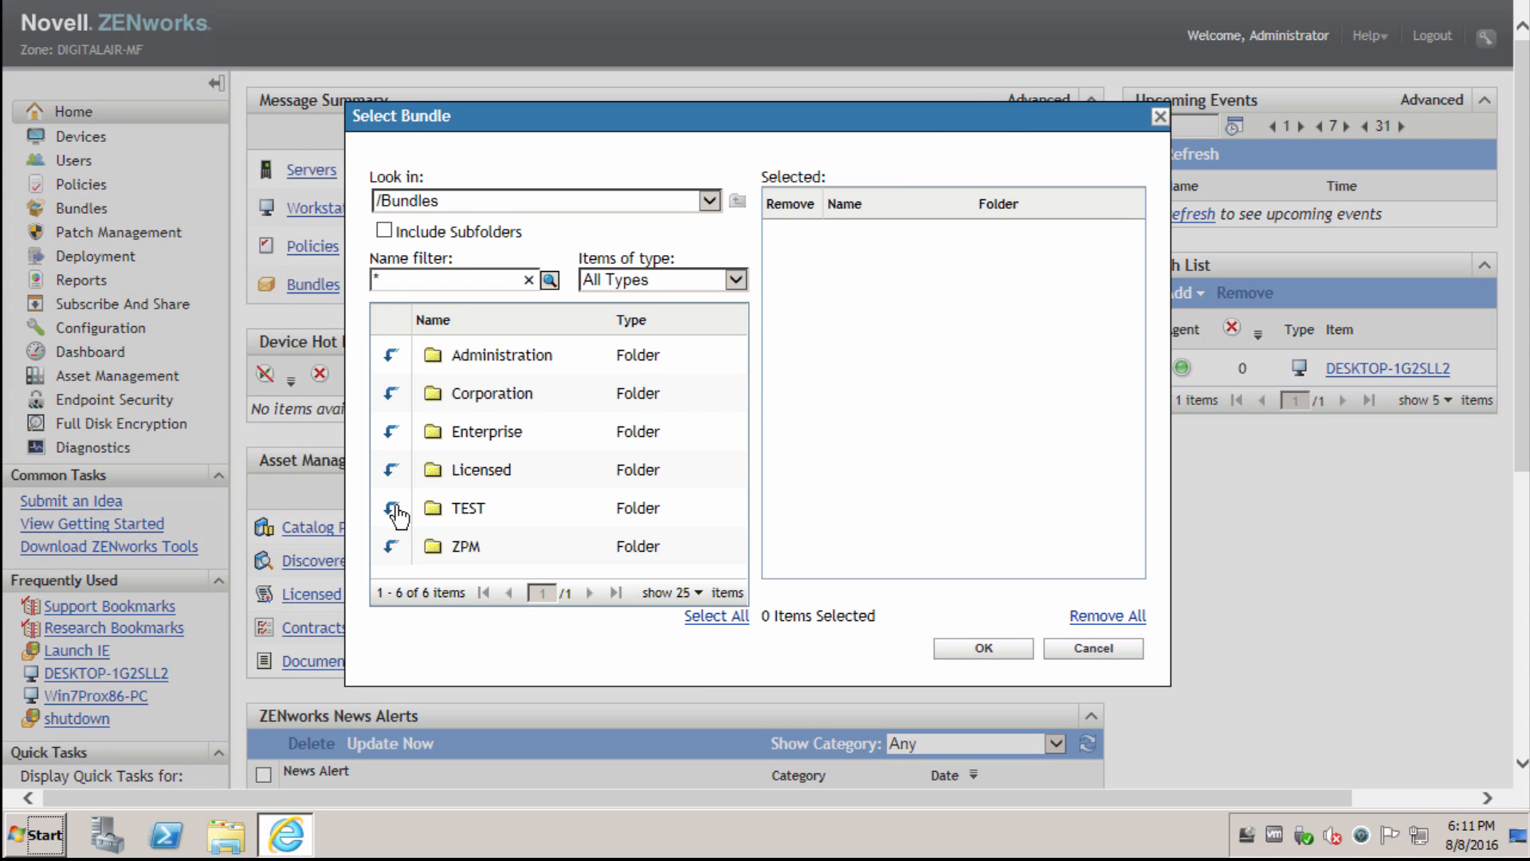
click(391, 508)
click(440, 357)
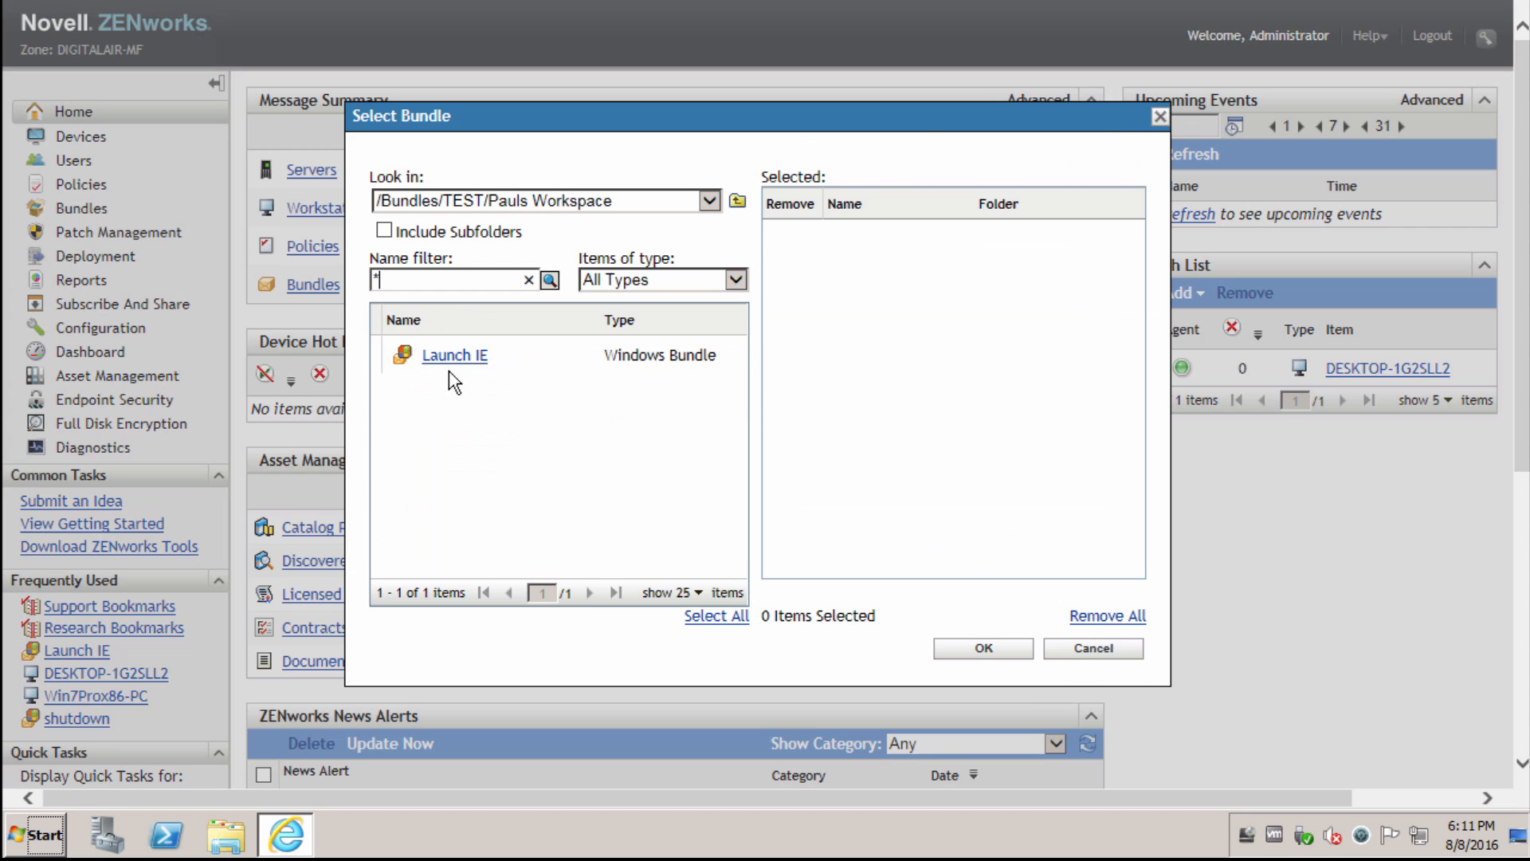
click(451, 360)
click(986, 648)
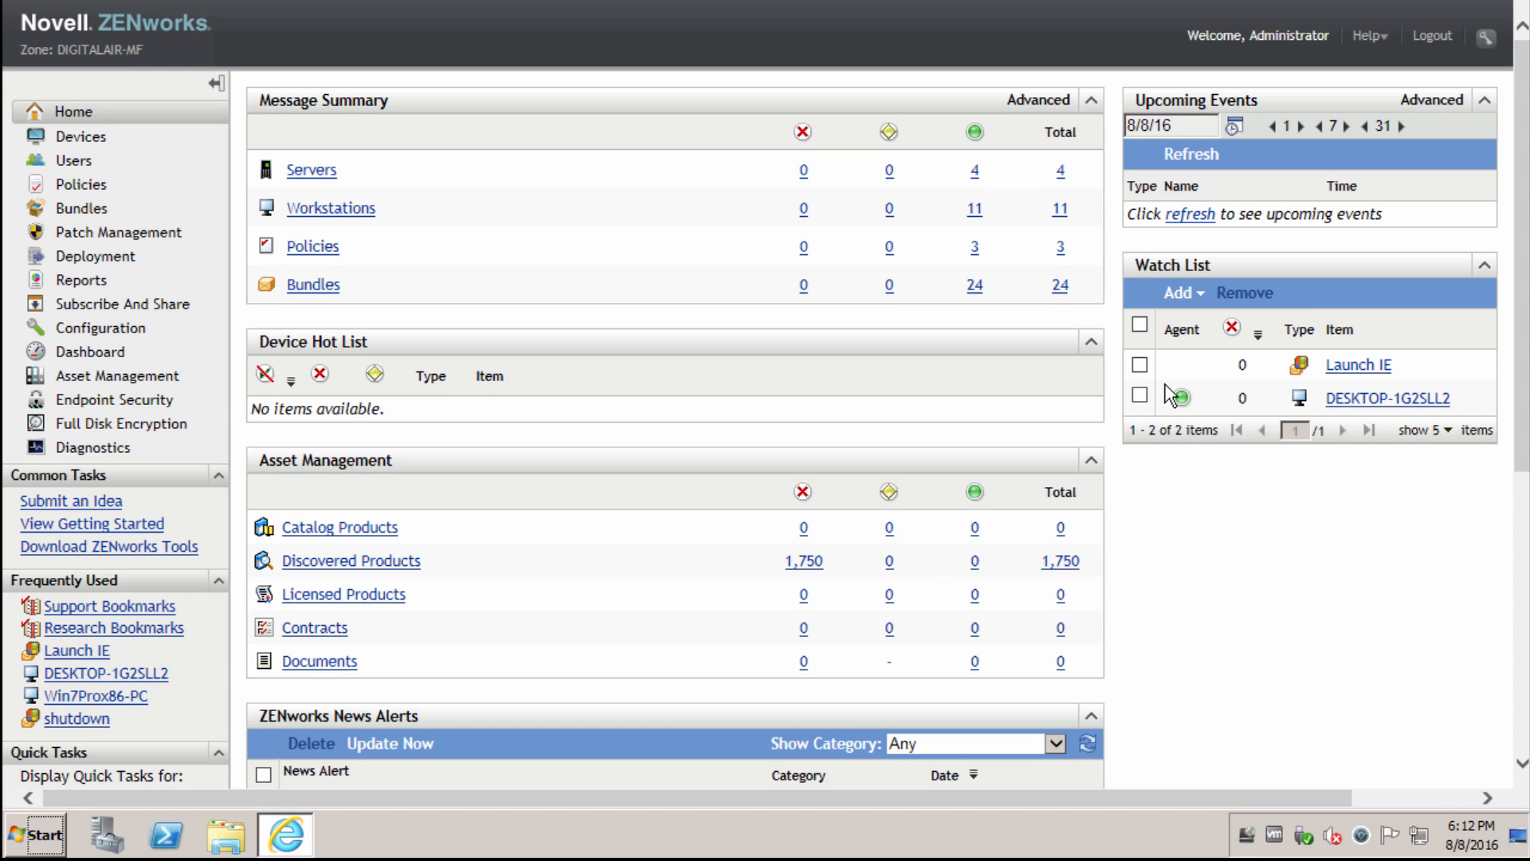
Open the Launch IE bundle from the Watch List and look through its summary page.
click(1347, 365)
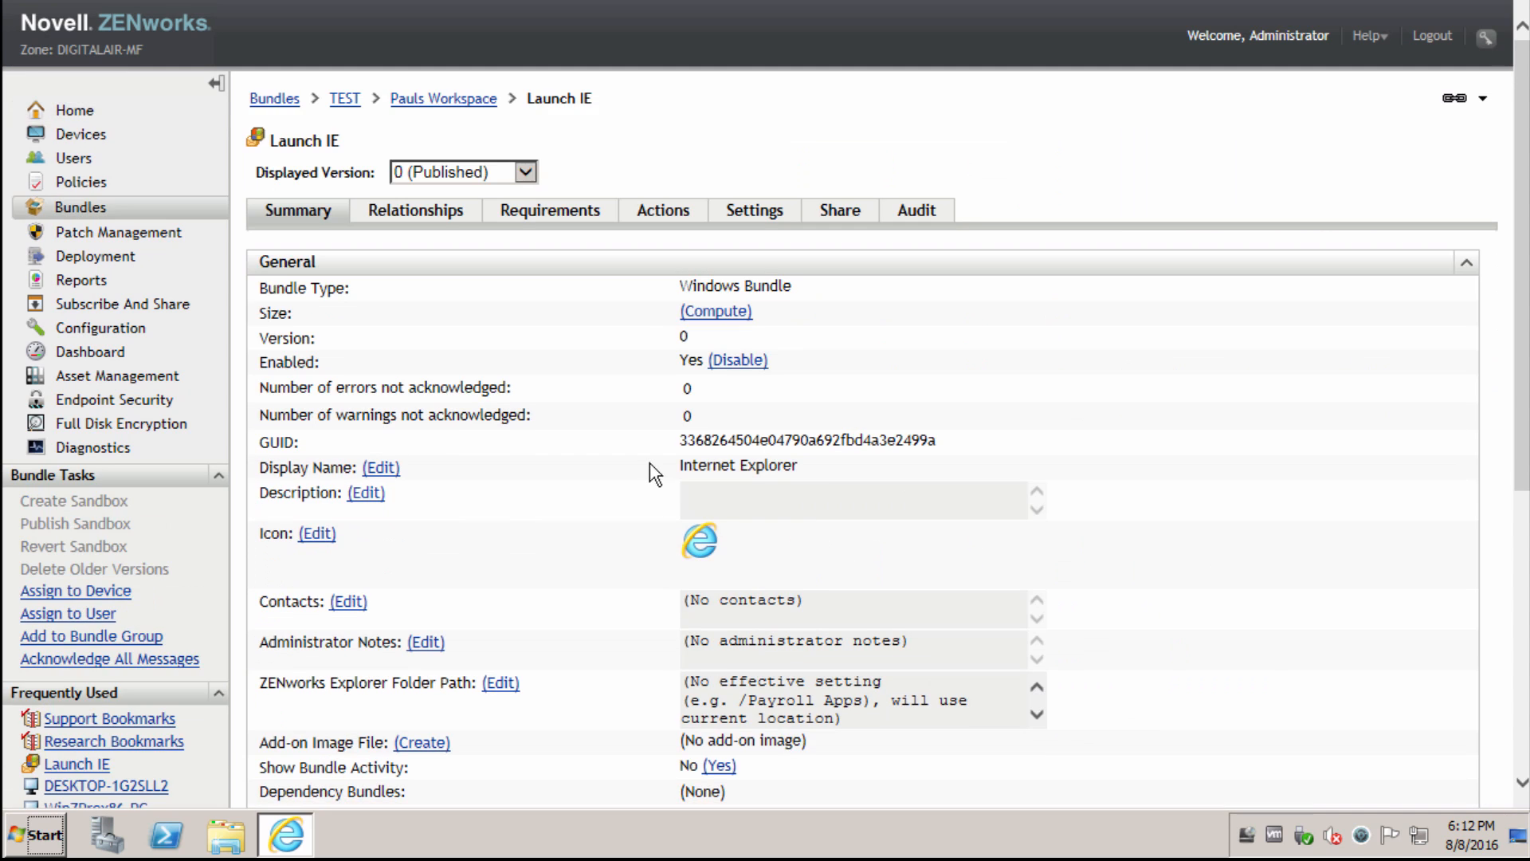
scroll(613, 520, down, 5)
scroll(614, 519, up, 5)
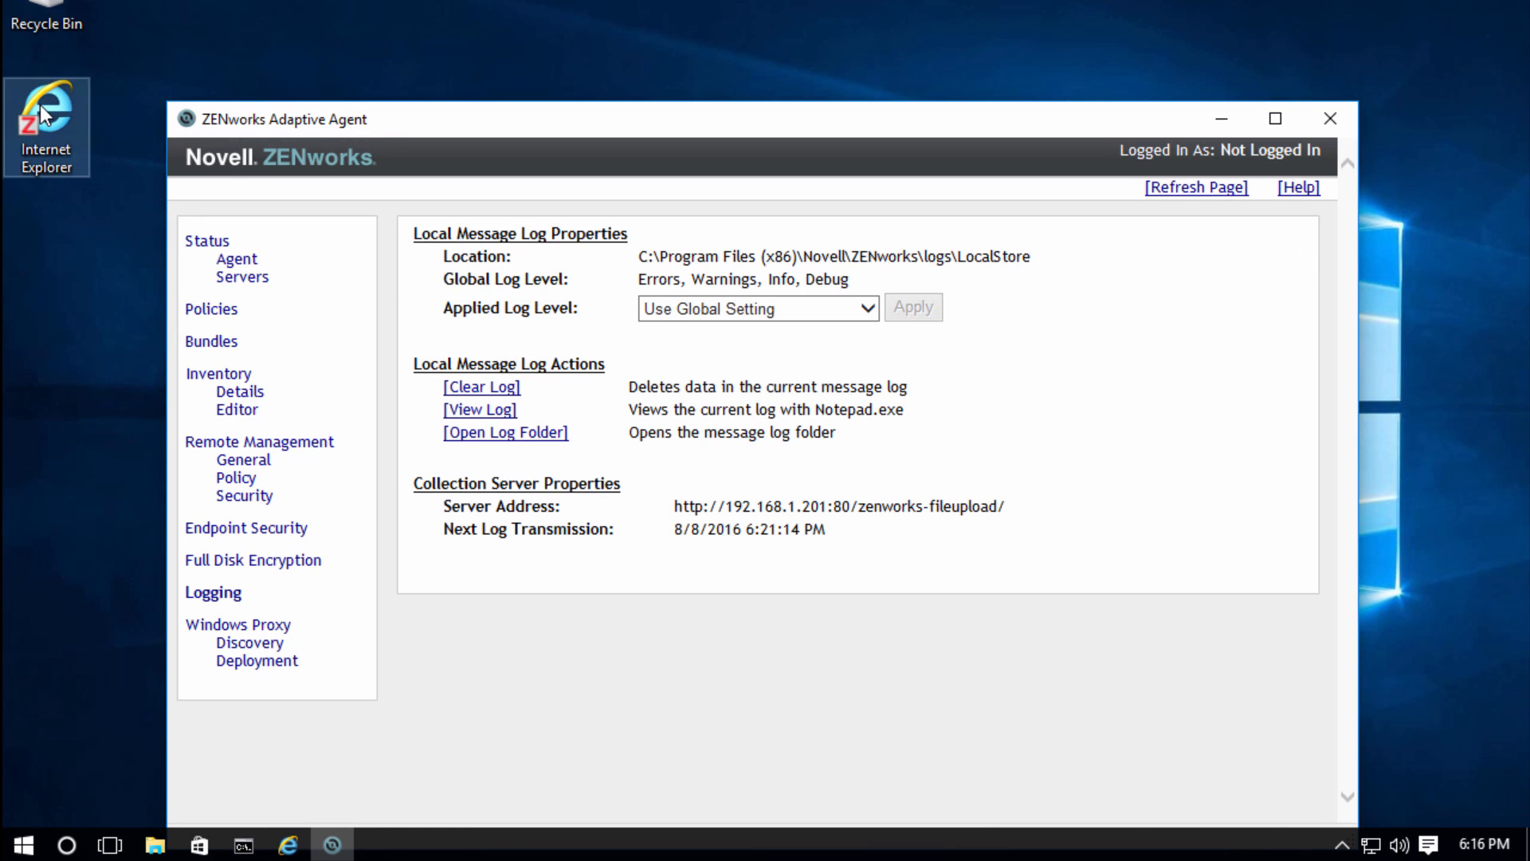
On the workstation, try to launch the Internet Explorer bundle shortcut, accept verifying and retrying it, and dismiss the error message.
click(40, 104)
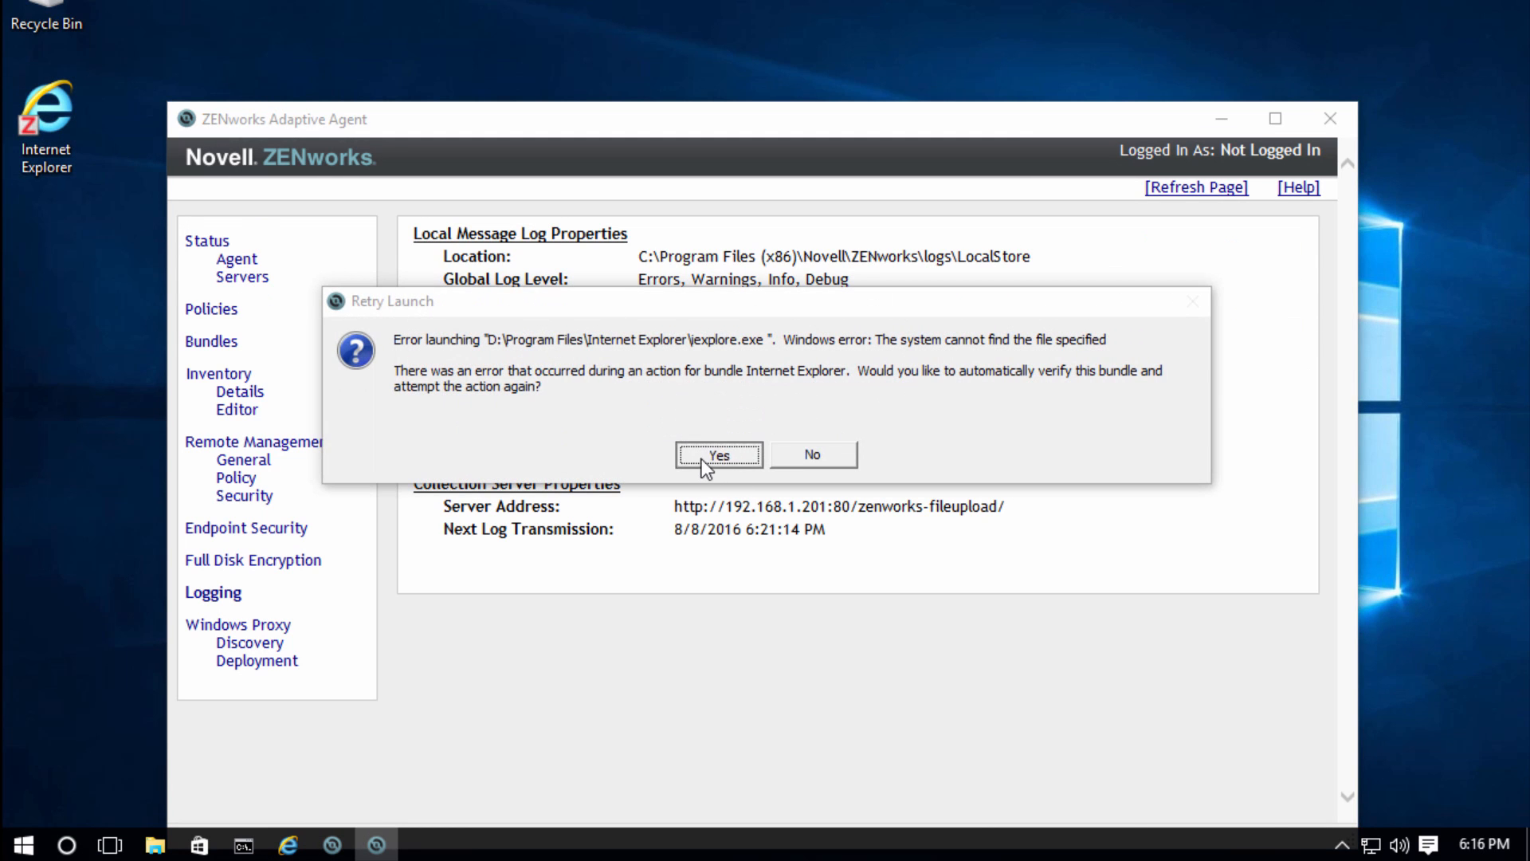
click(706, 462)
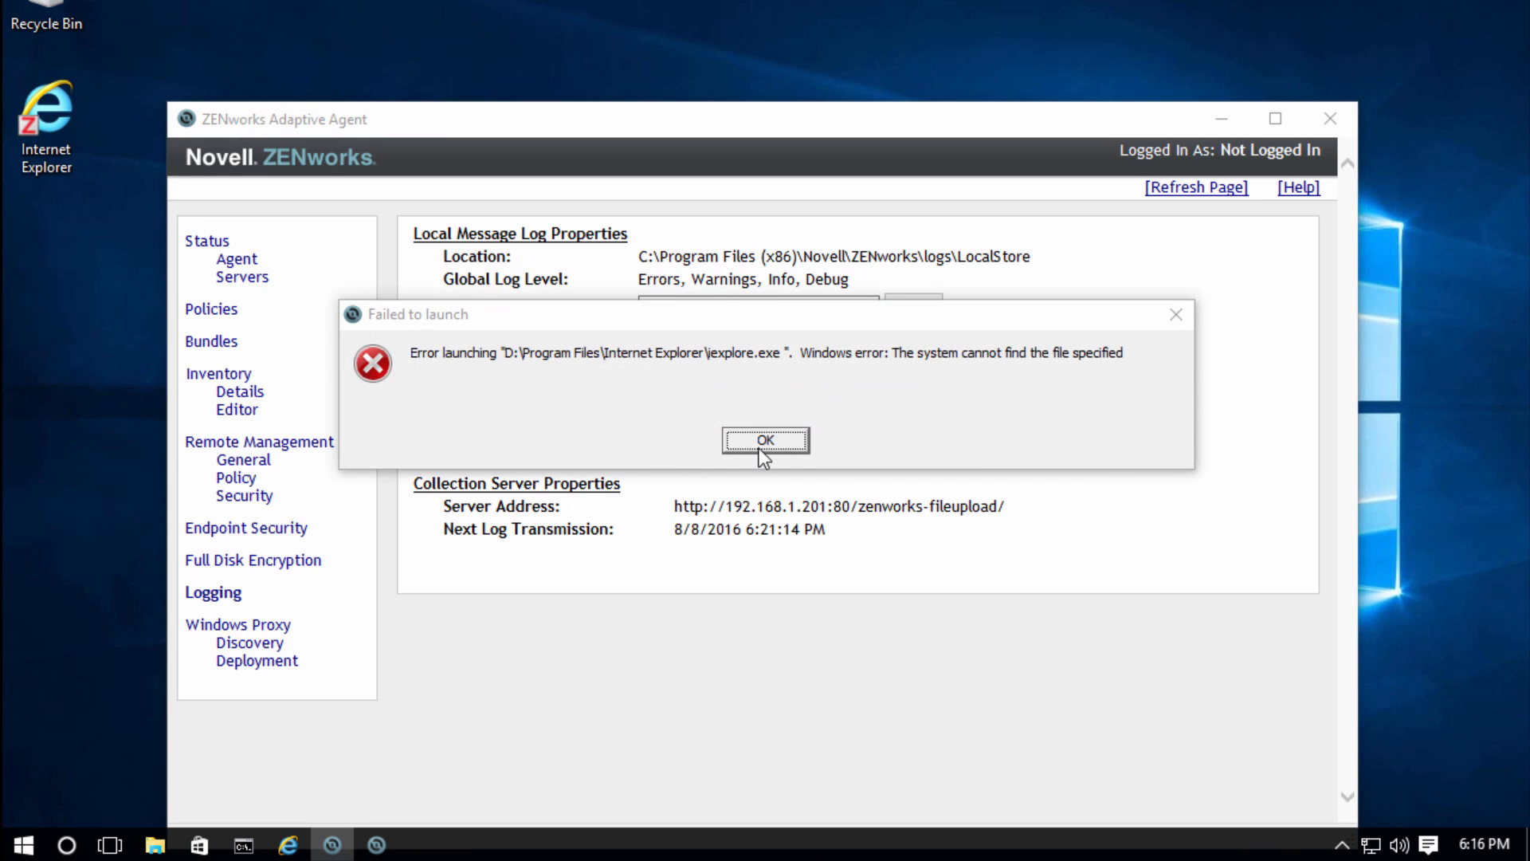
click(758, 441)
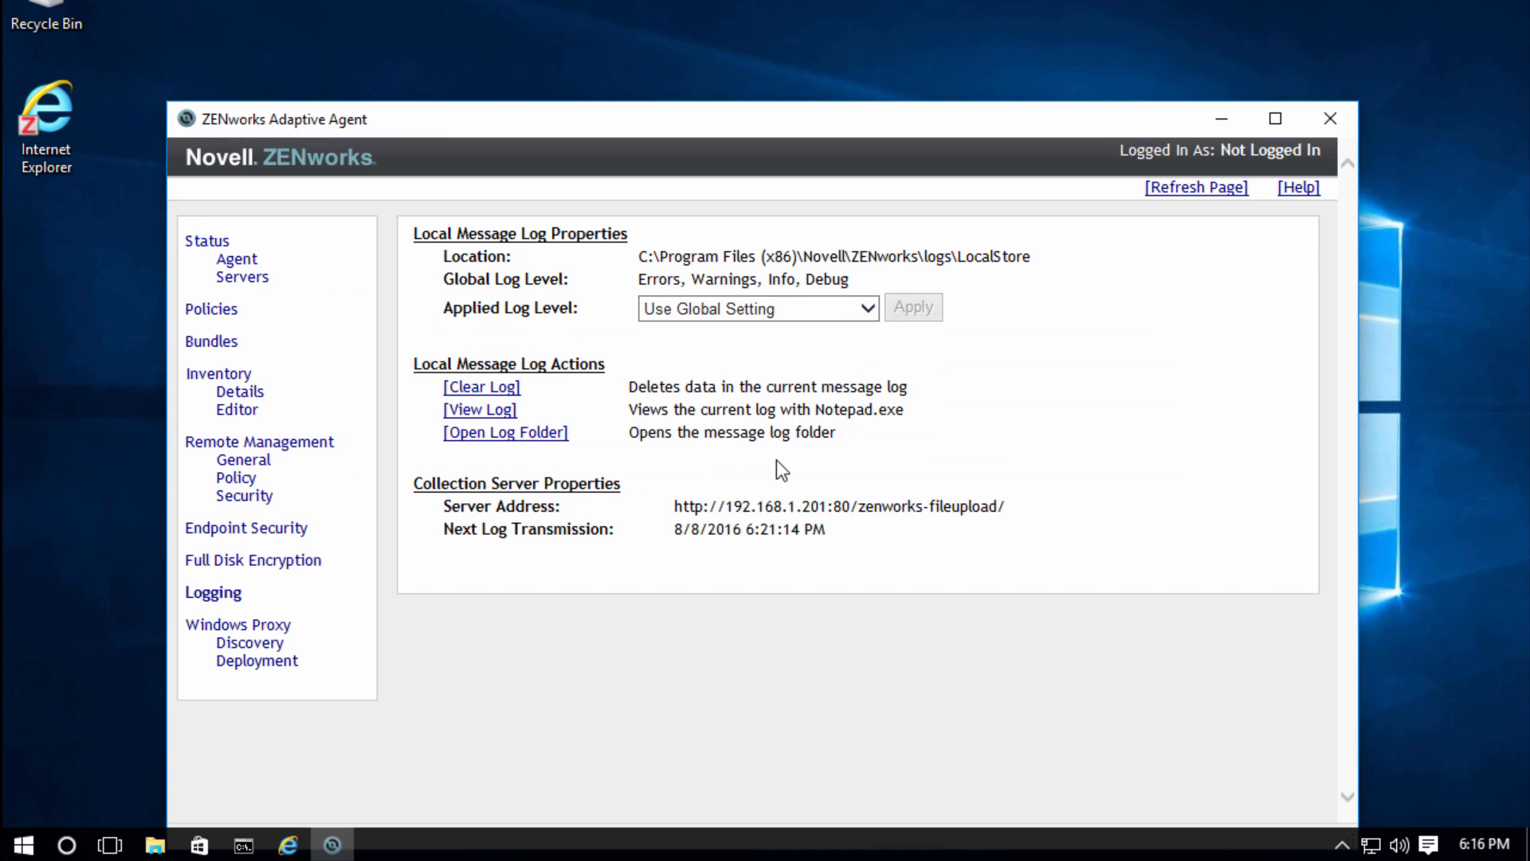
View the agent's local message log and examine the message text of its most recent entries.
click(466, 411)
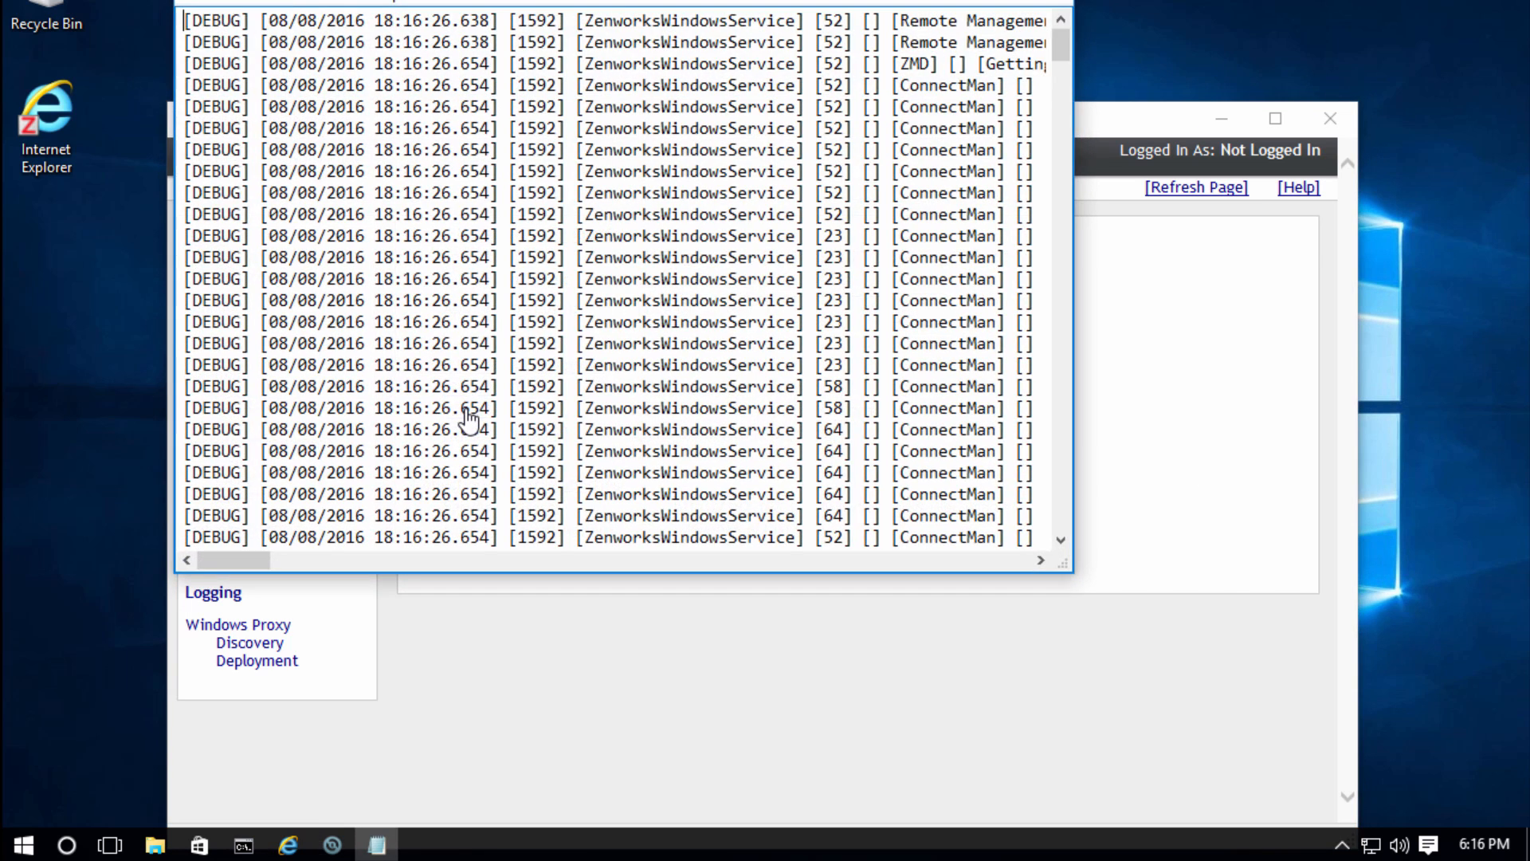
drag(1063, 45, 1055, 525)
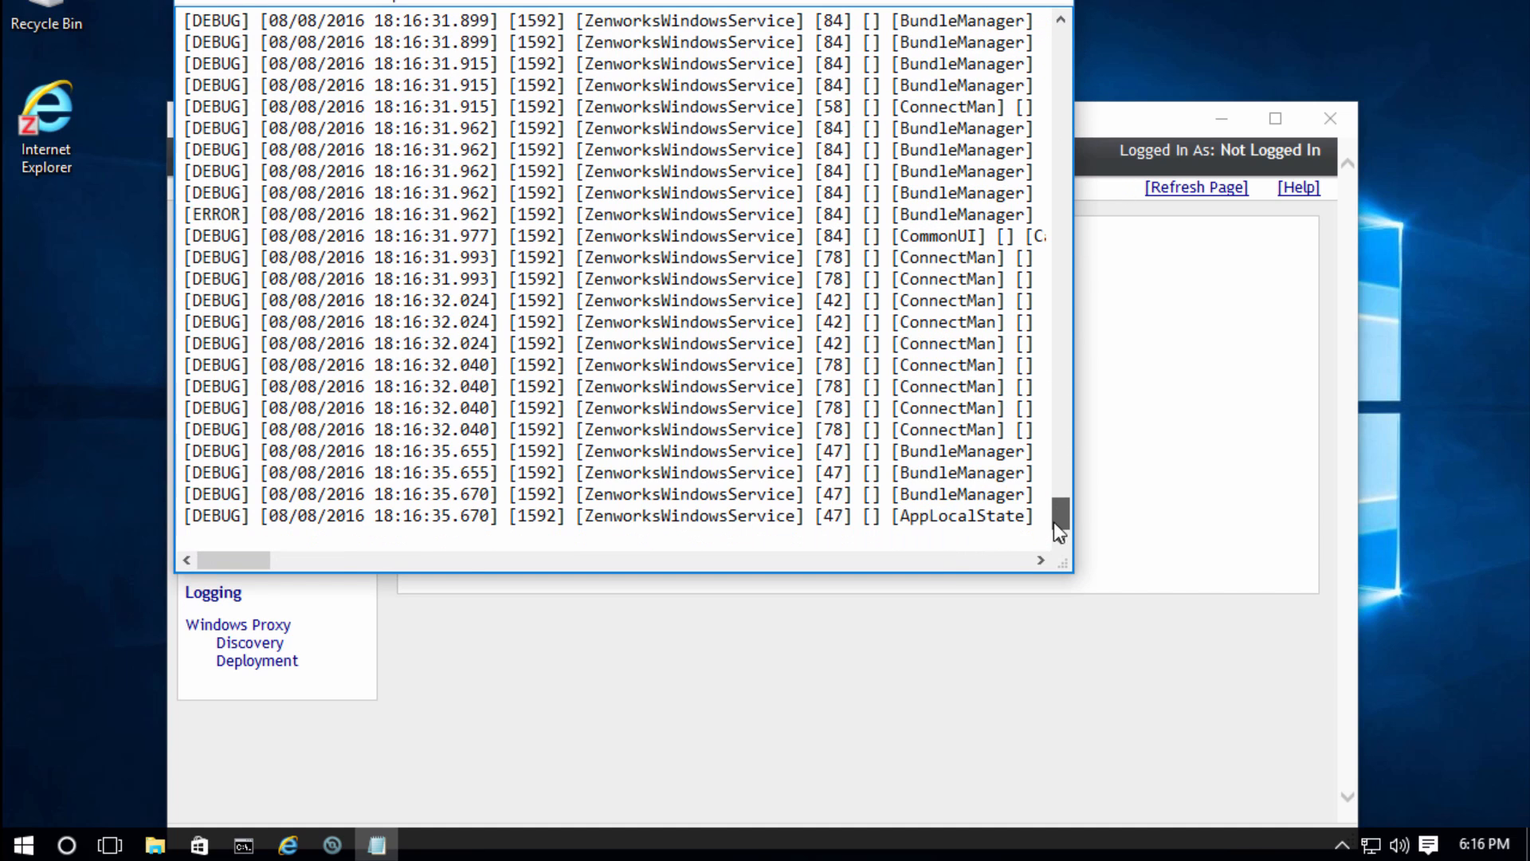
click(950, 559)
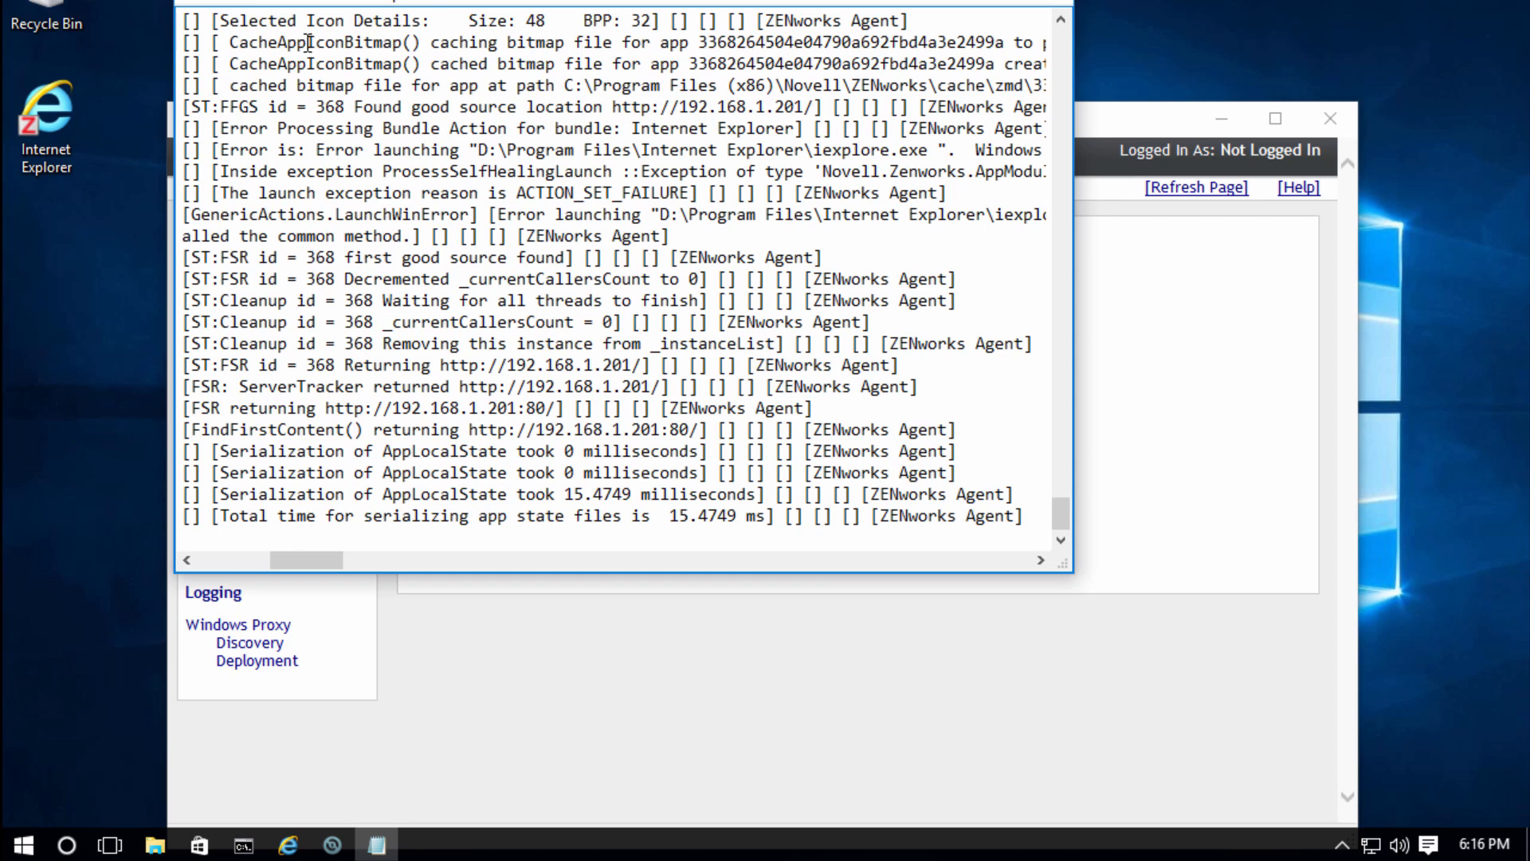
Search the log upward for the text "error".
click(233, 4)
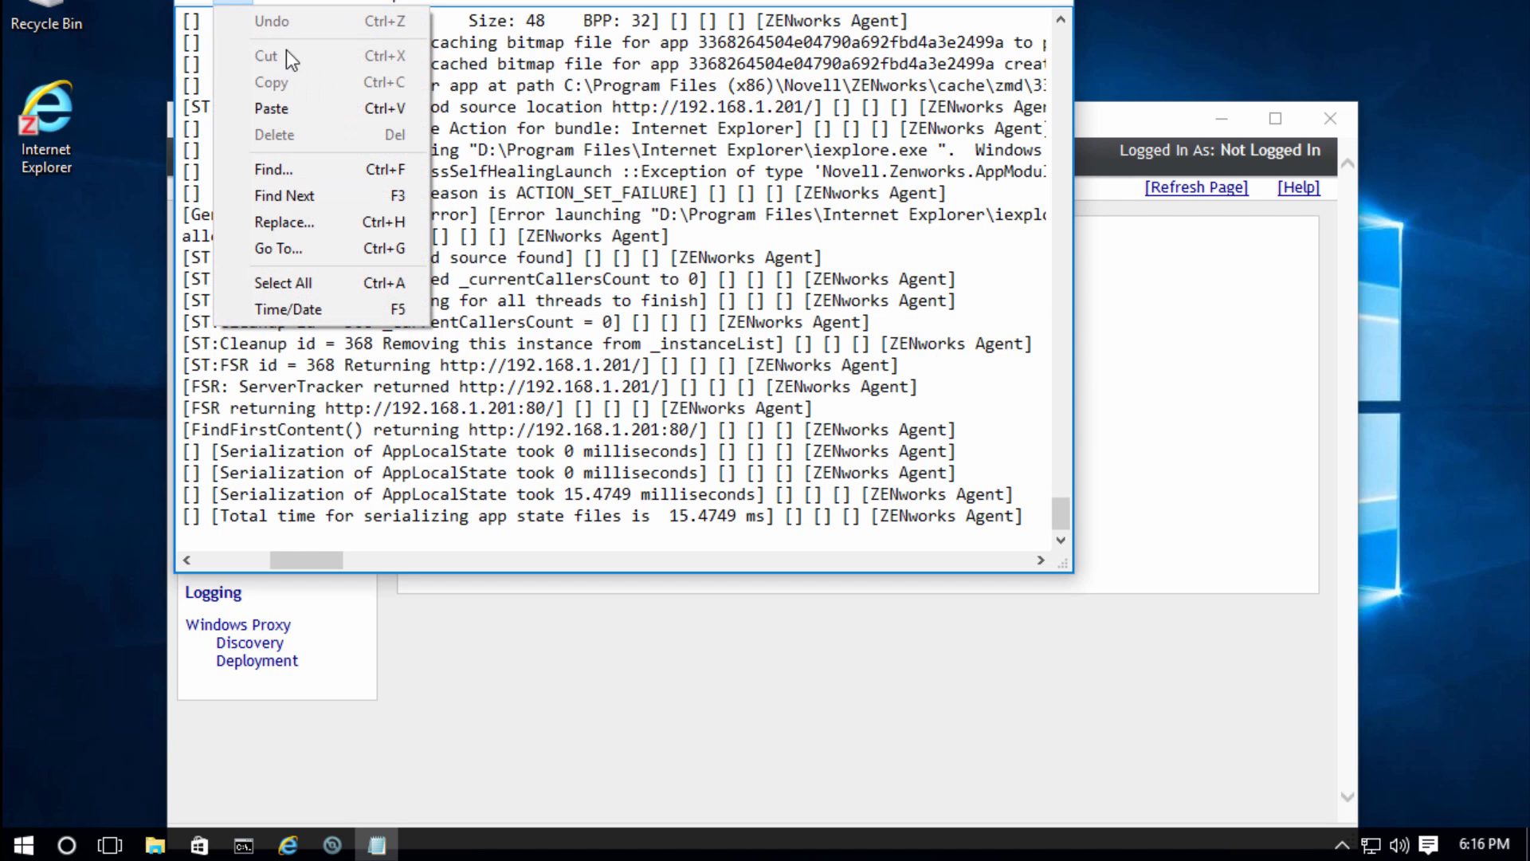
click(332, 174)
text(e)
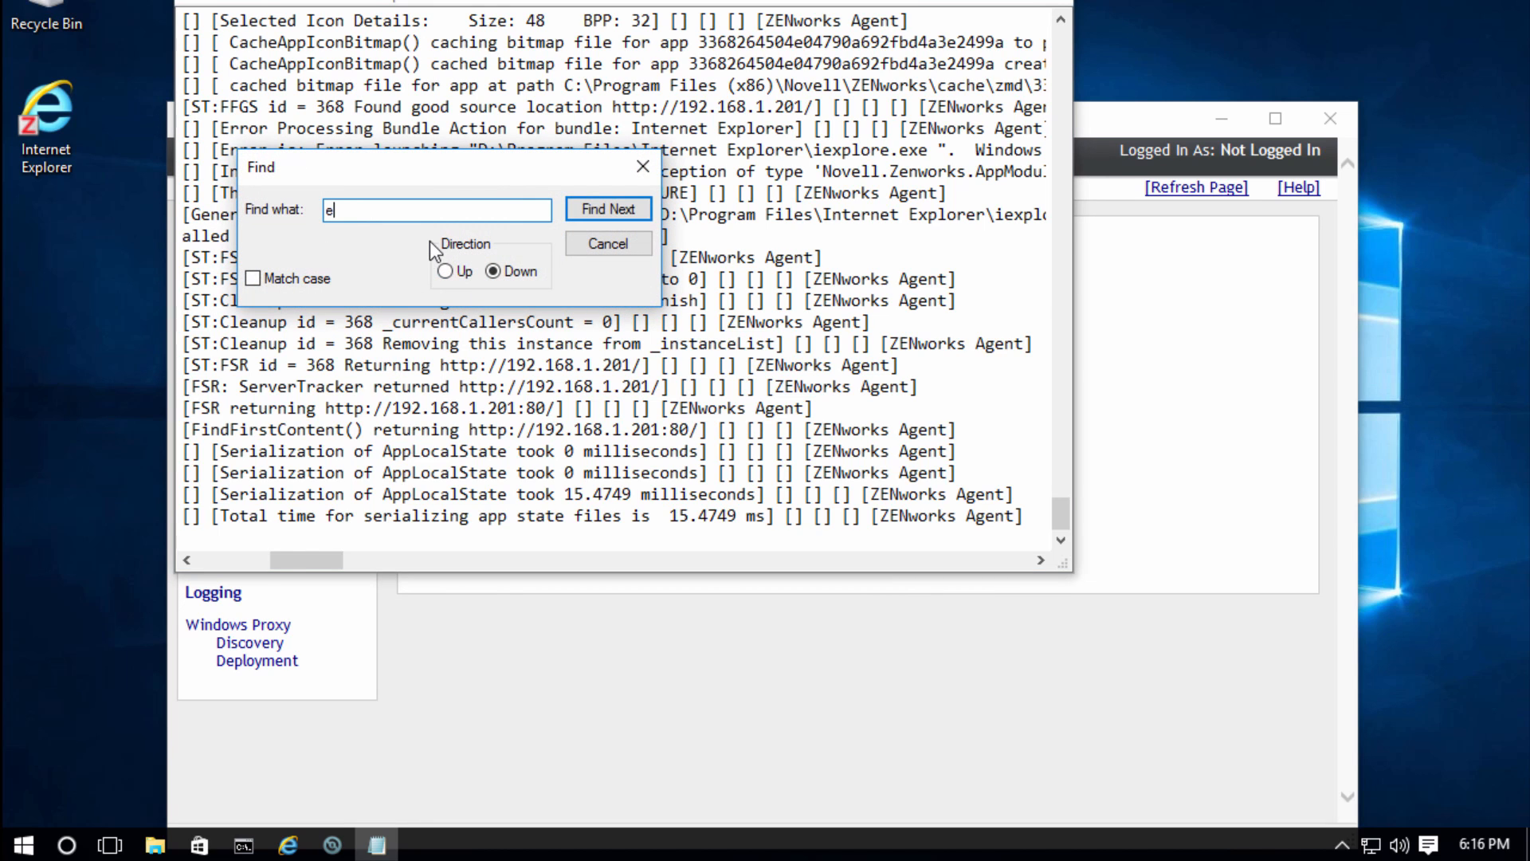
text(rror)
click(444, 271)
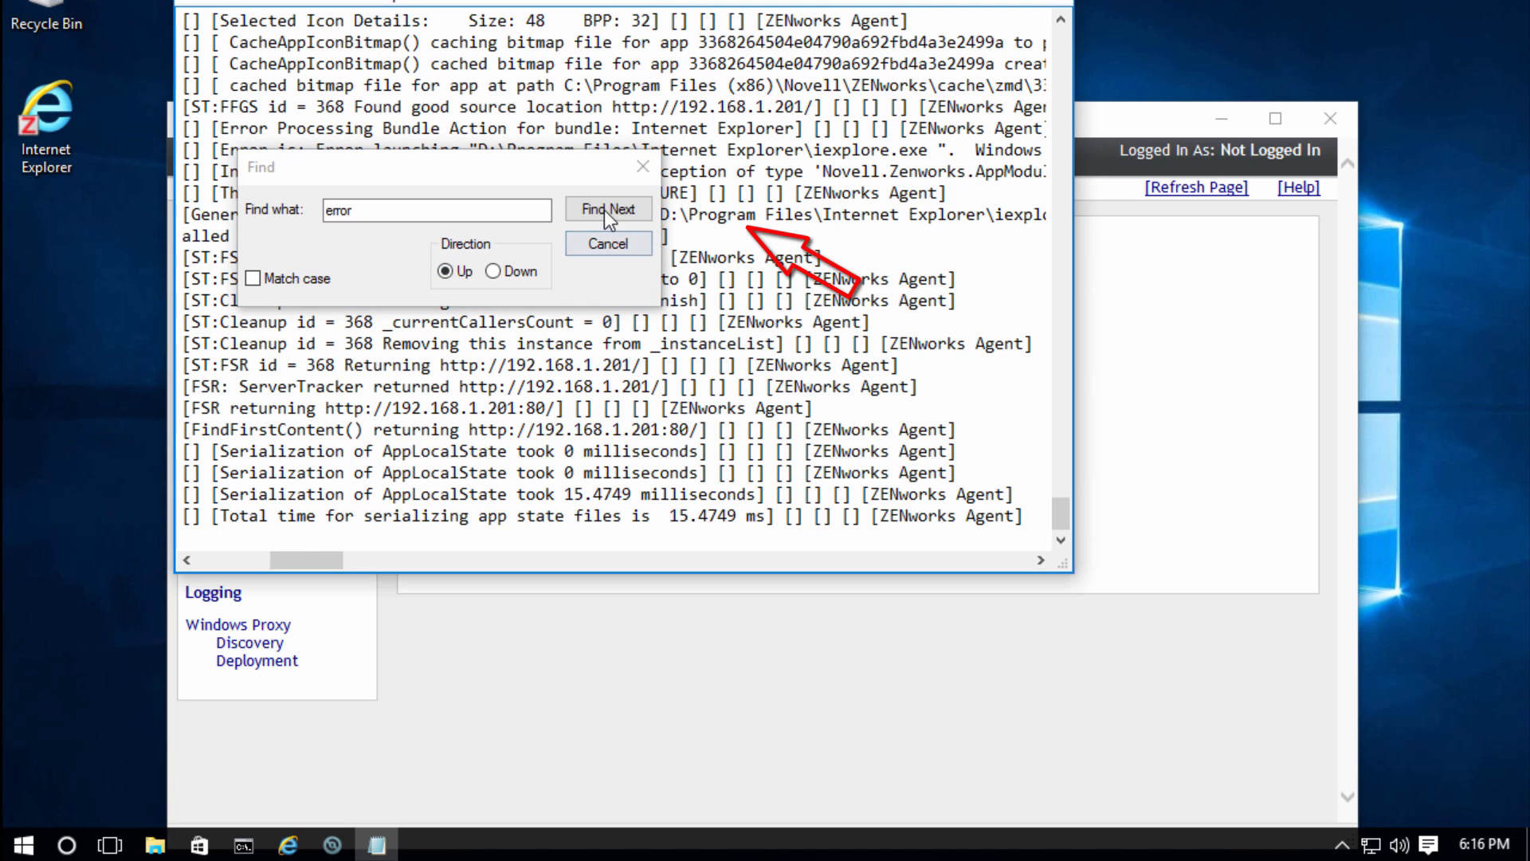
click(610, 214)
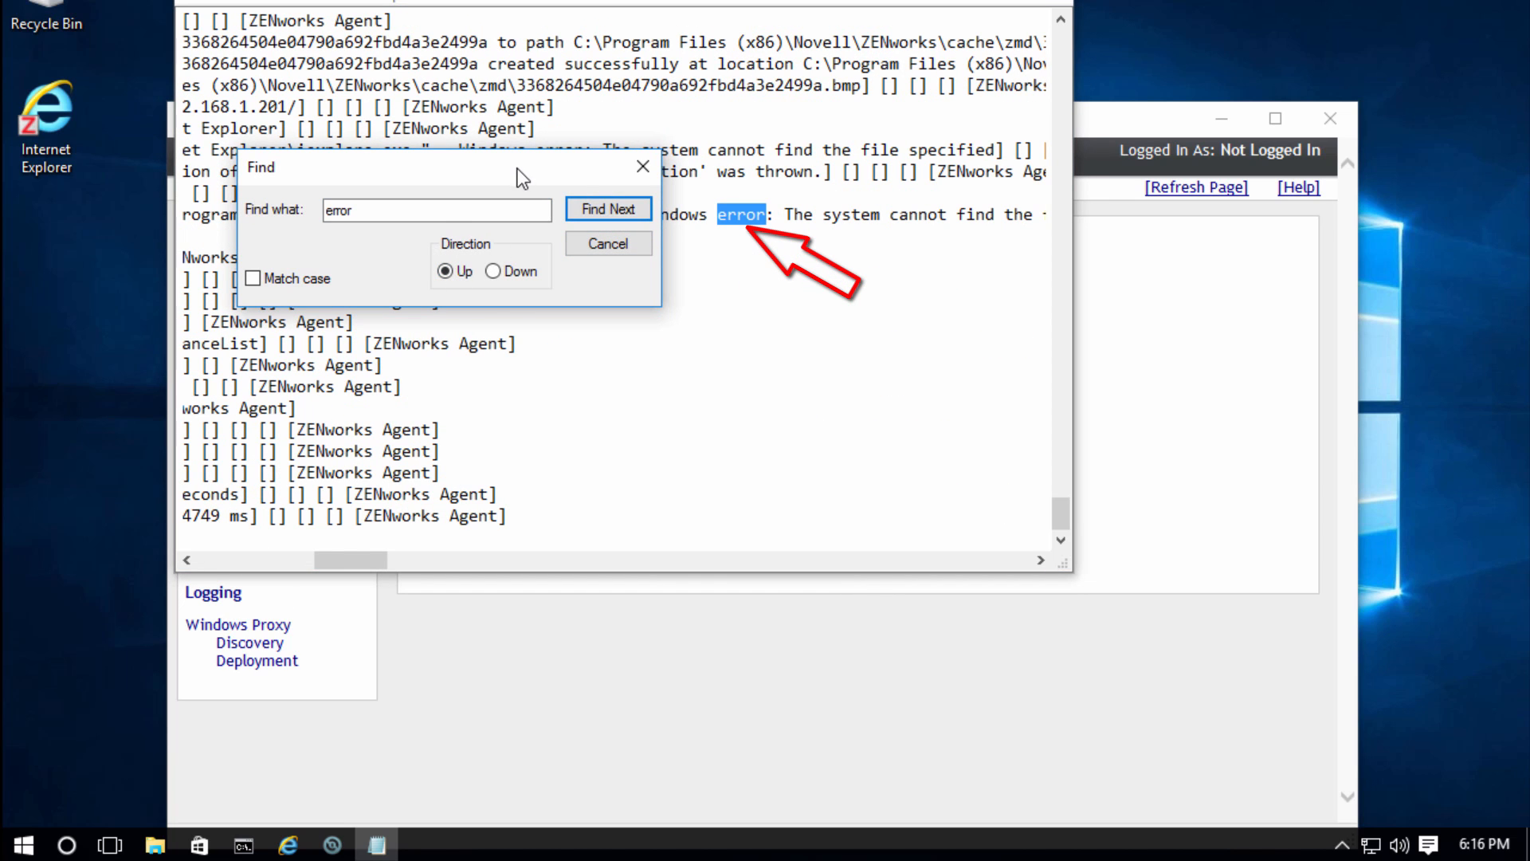
Examine the beginning of the log line containing the match, then close the search and the log.
drag(517, 169, 770, 562)
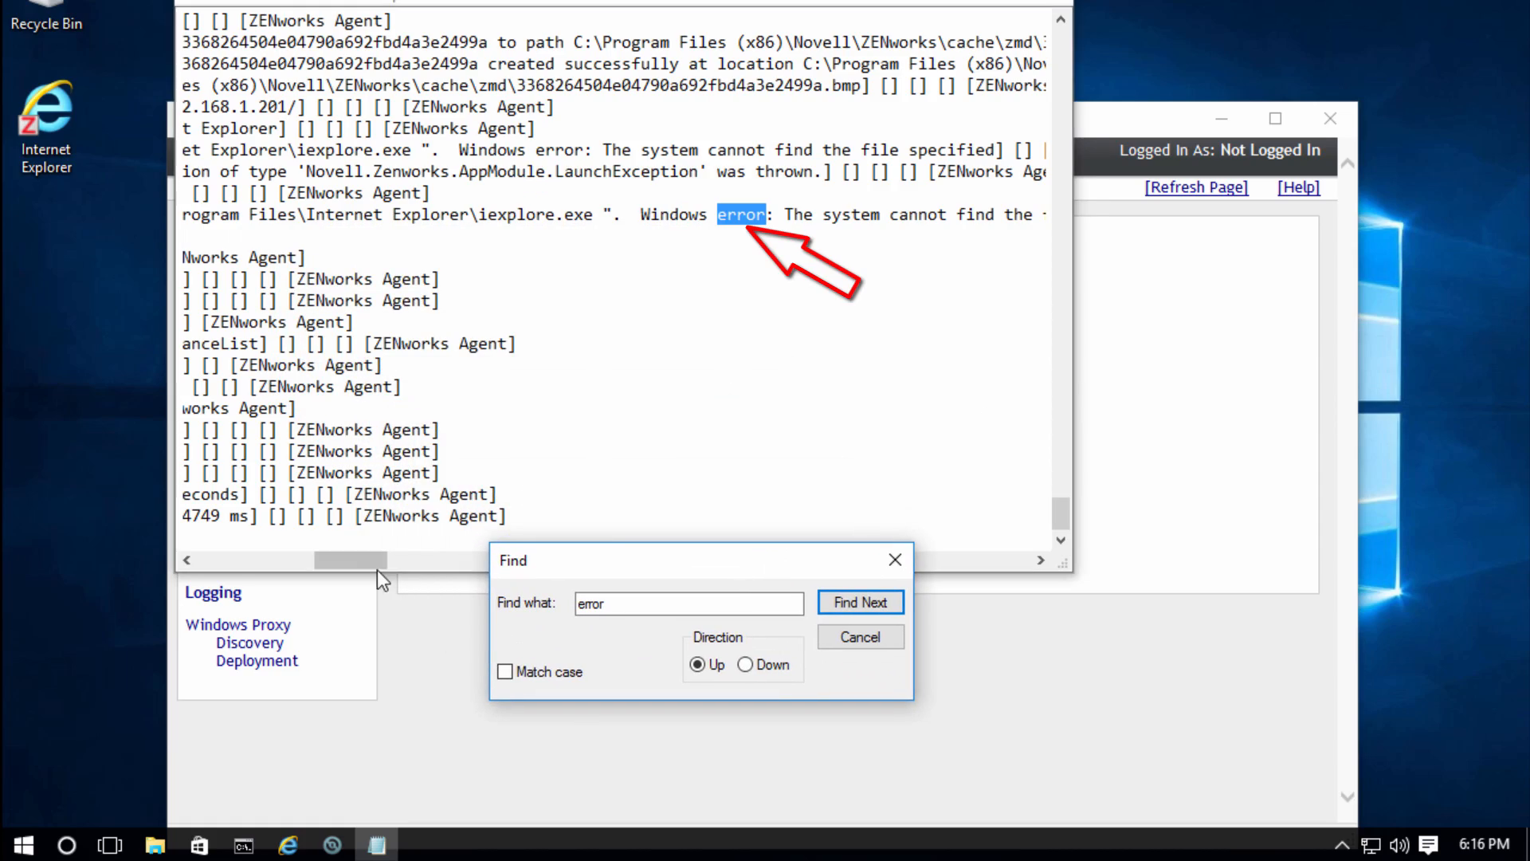
drag(357, 566, 260, 548)
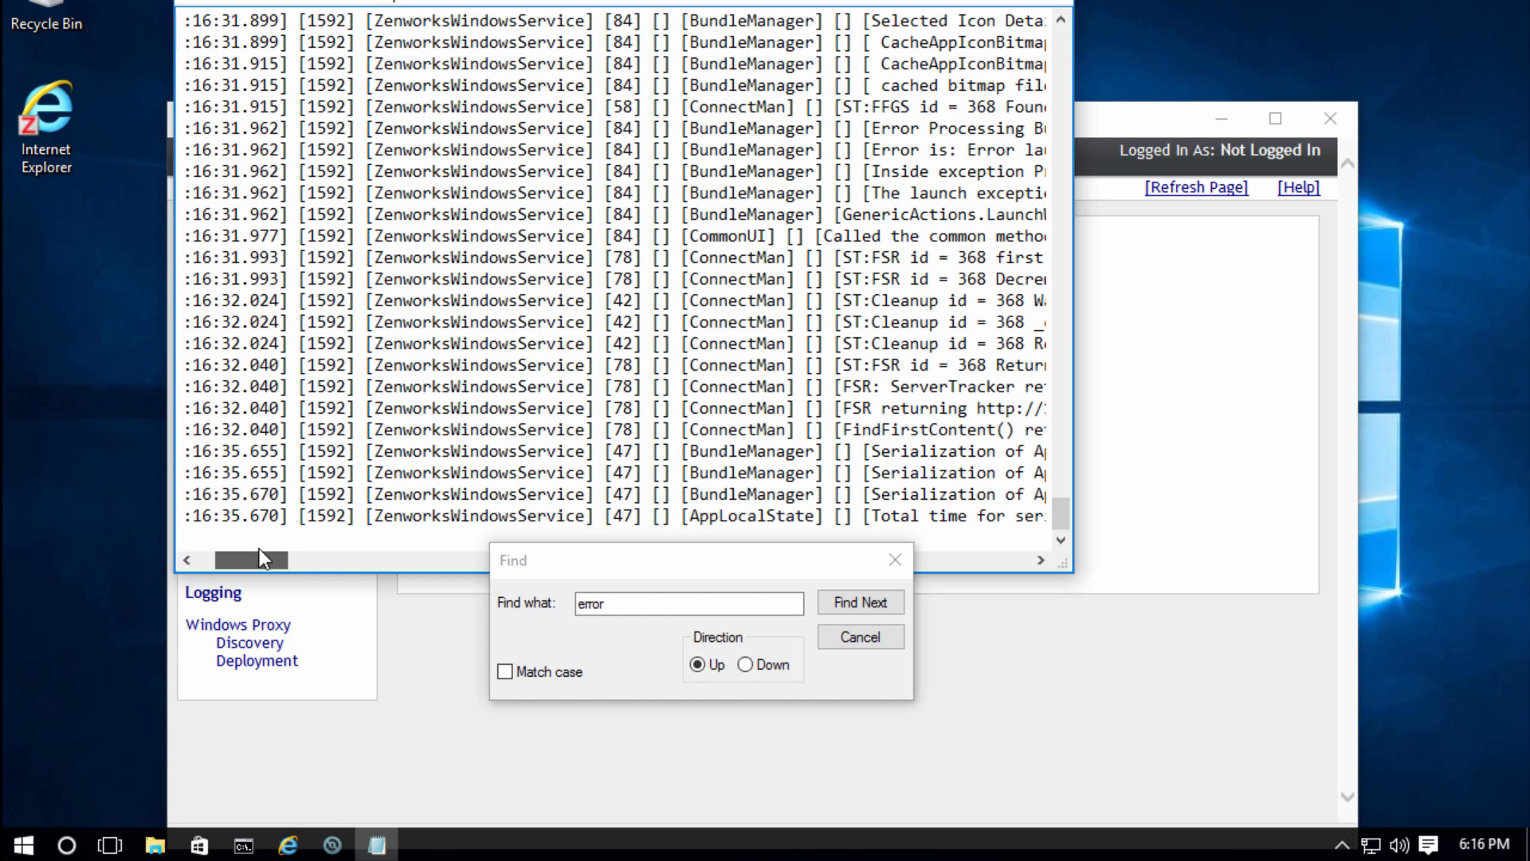
click(862, 633)
key(alt+F4)
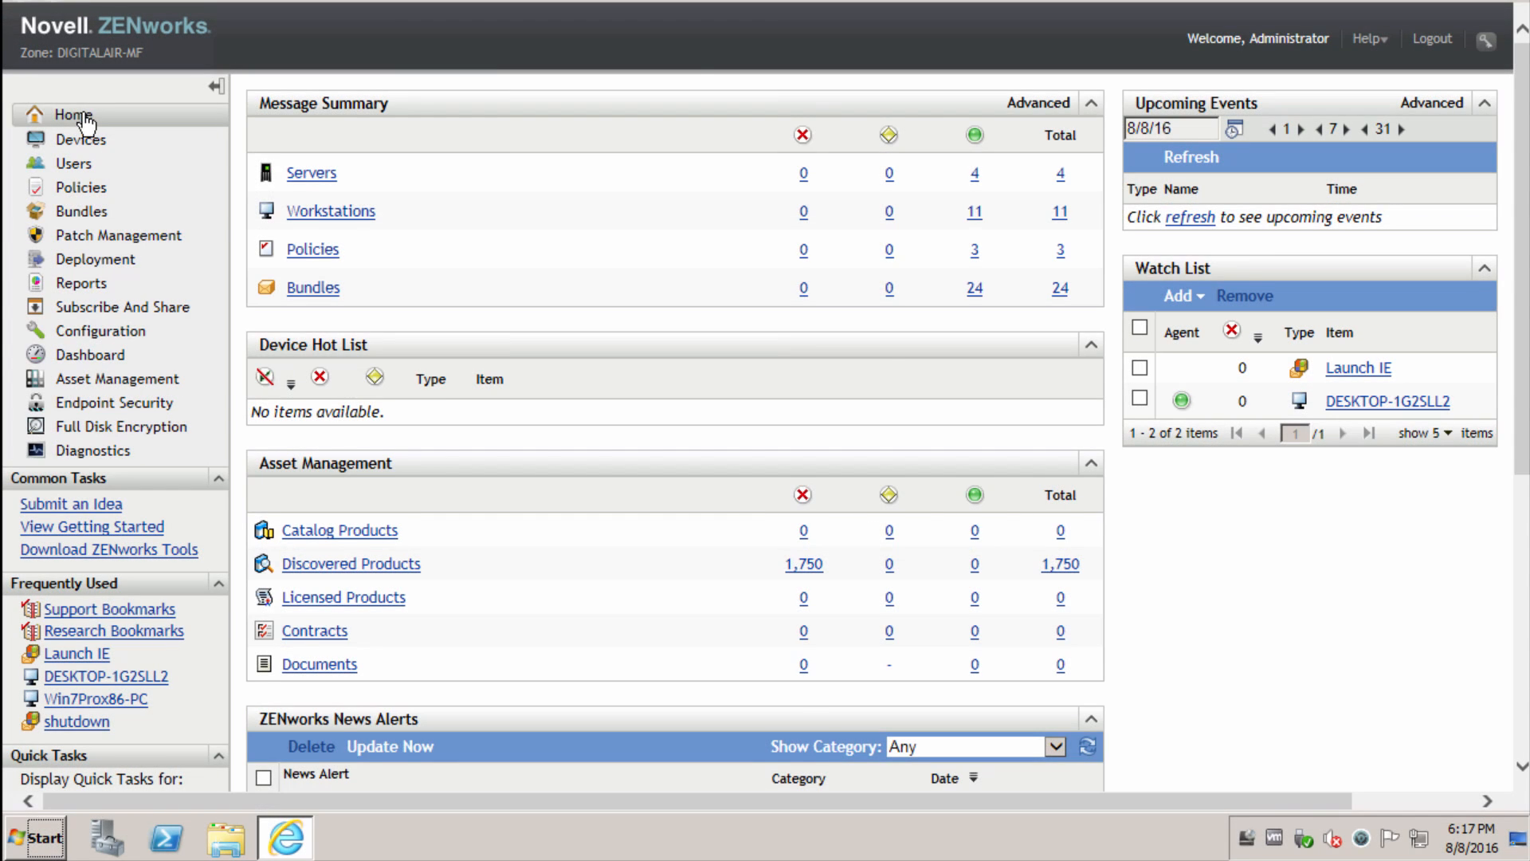
Reload the home page, view the DESKTOP-1G2SLL2 workstation's message log and examine the details of its first launch error.
click(83, 118)
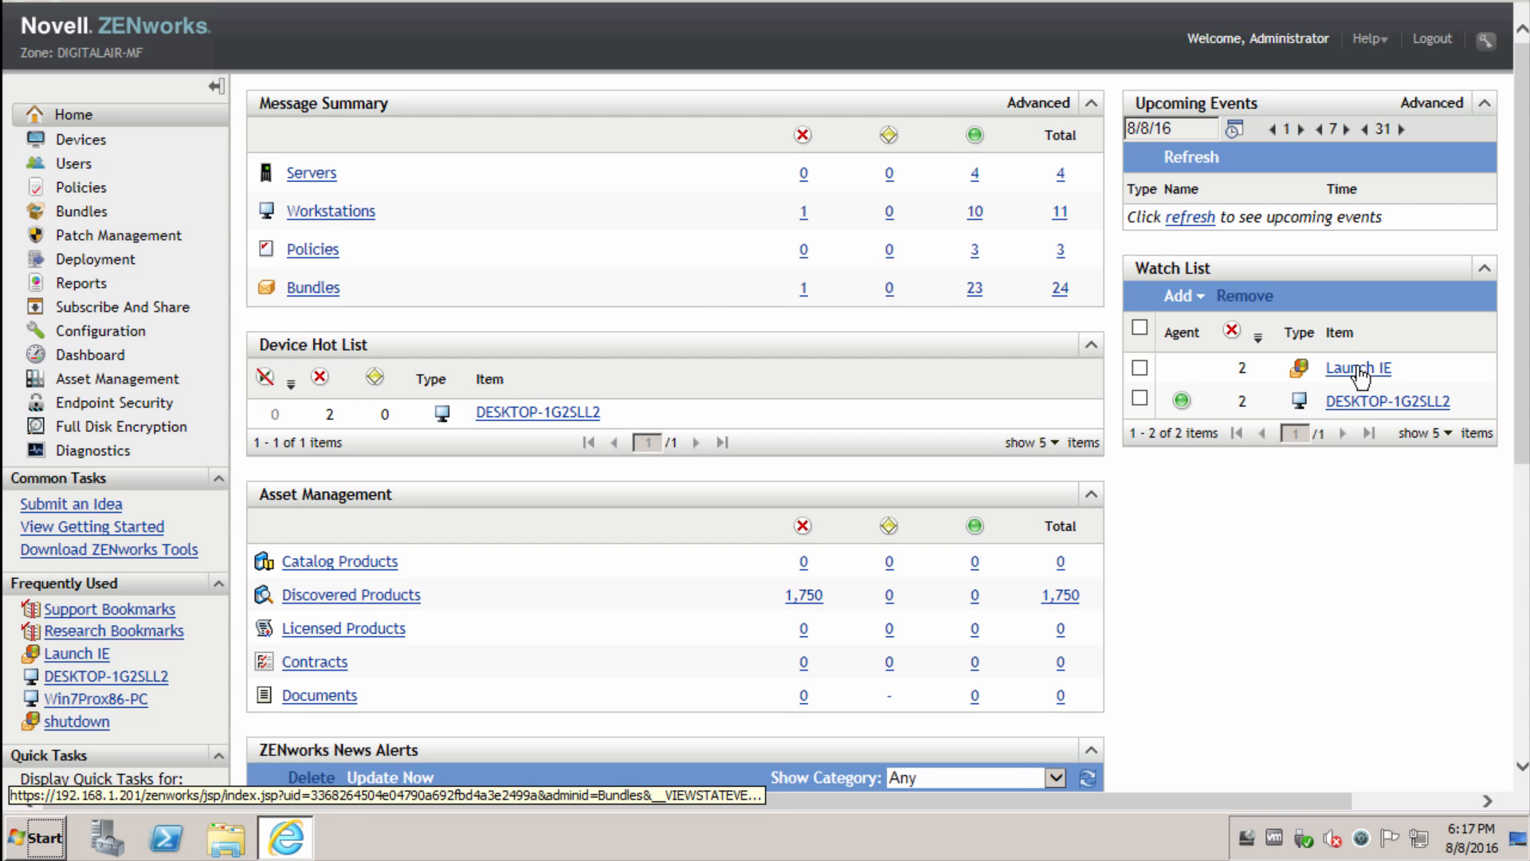
click(1387, 401)
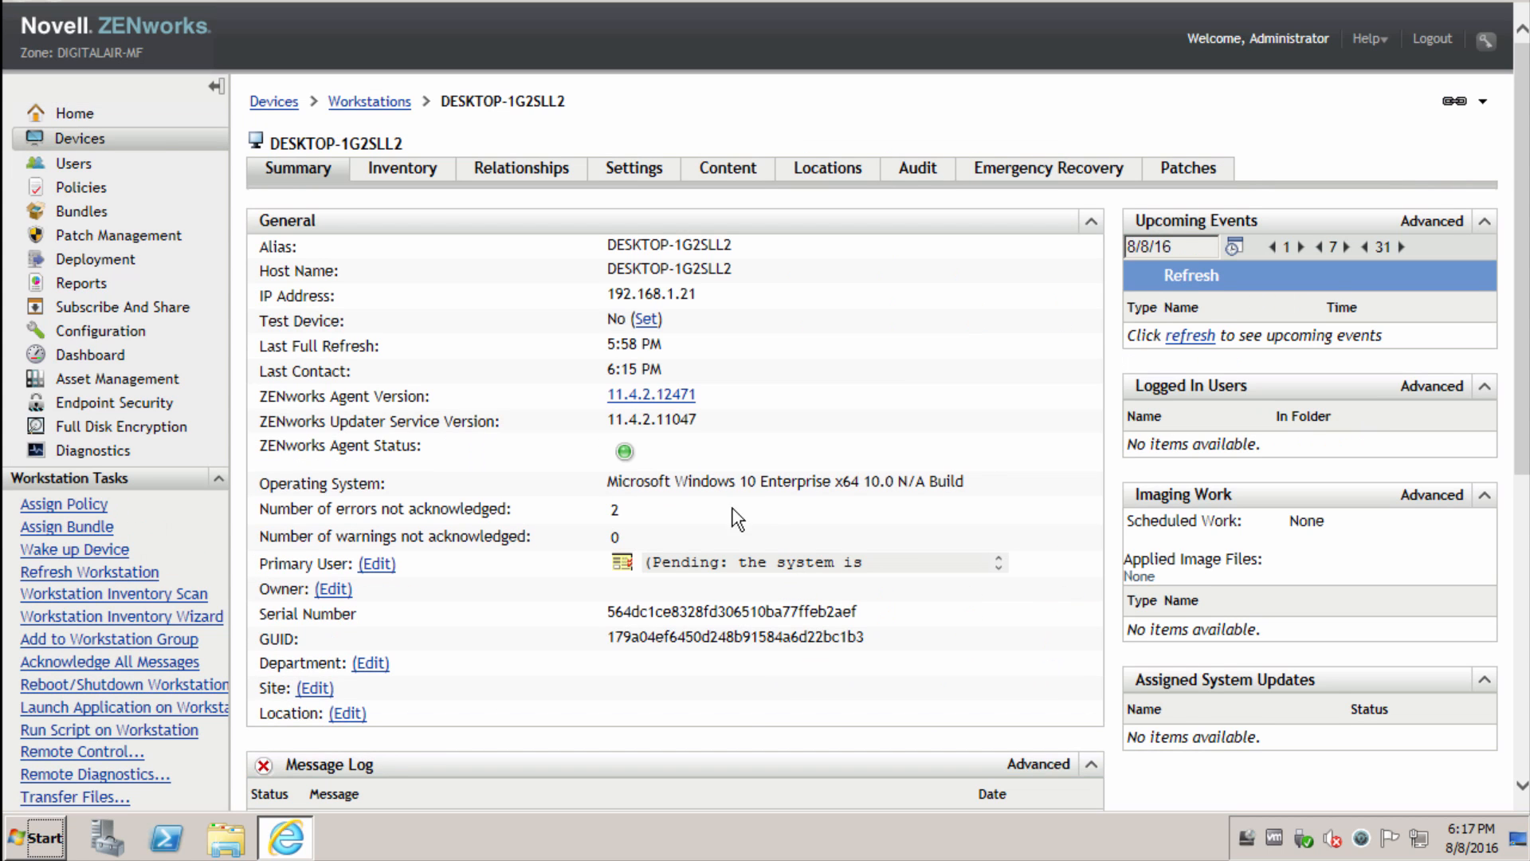
scroll(734, 518, down, 5)
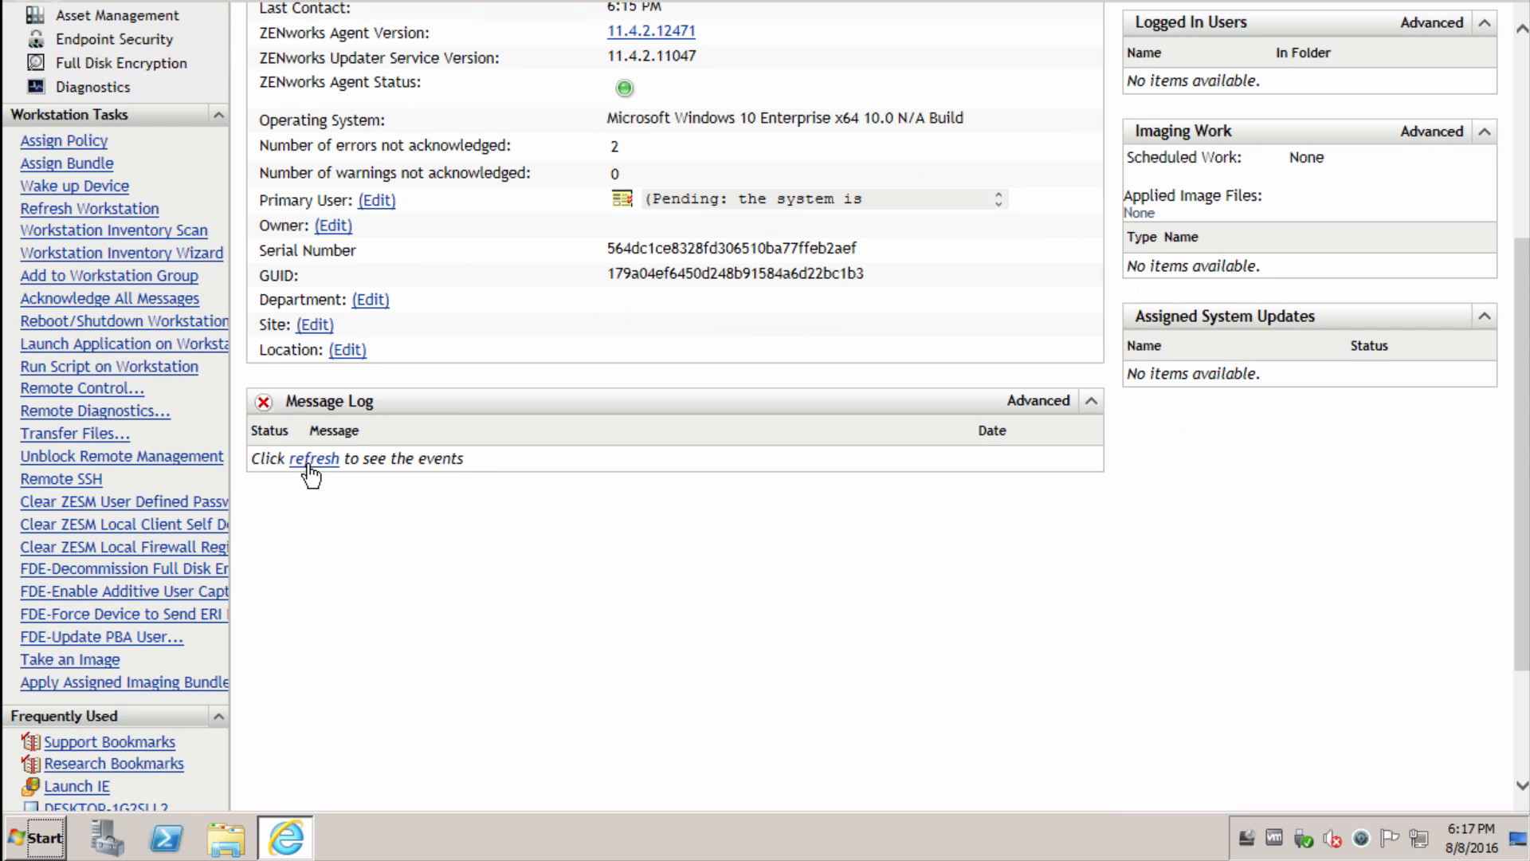
click(309, 466)
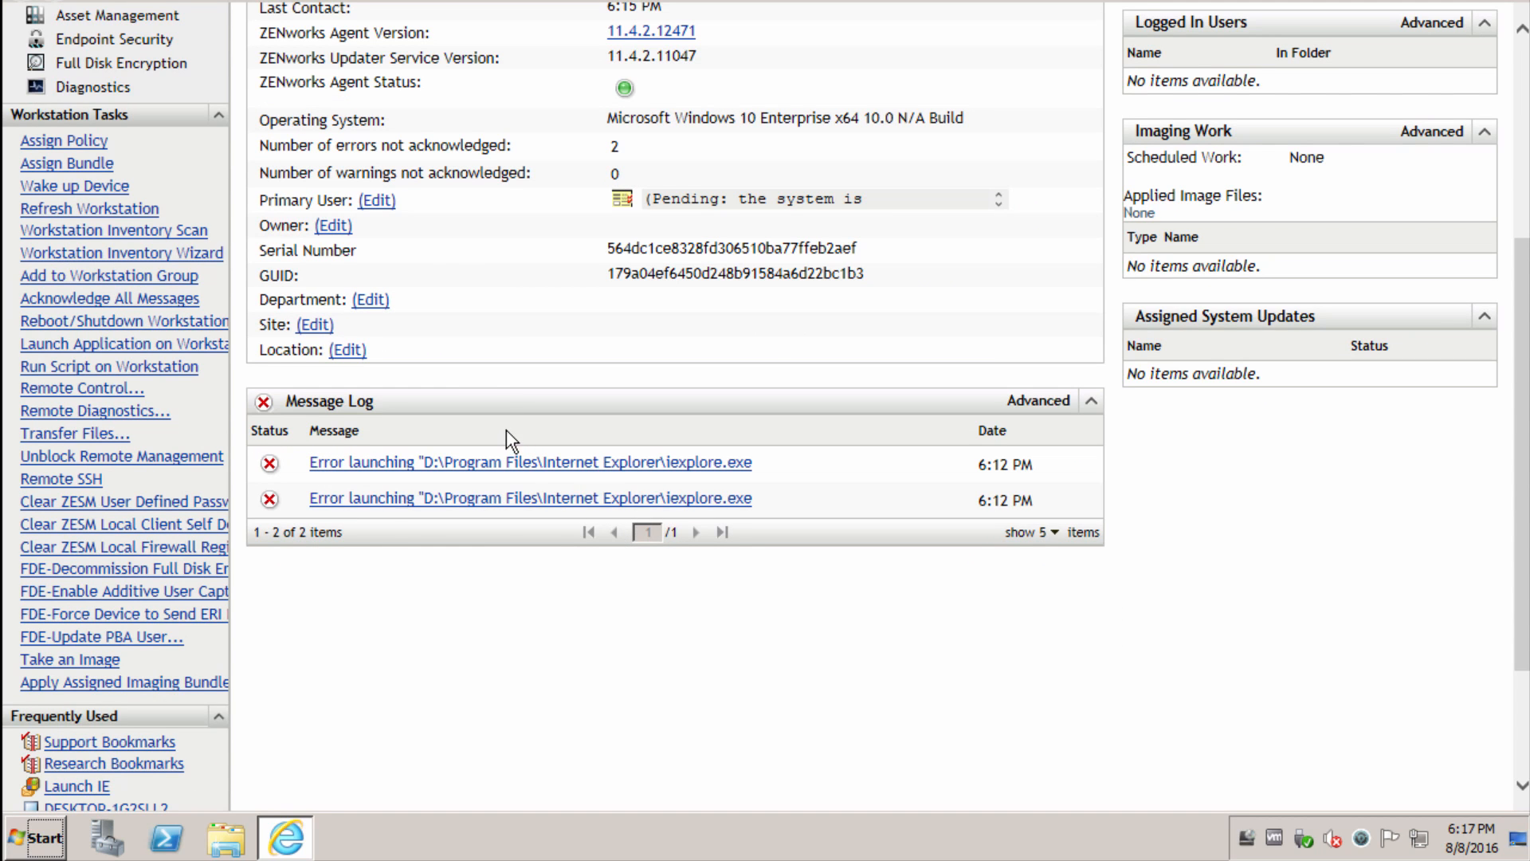
click(498, 463)
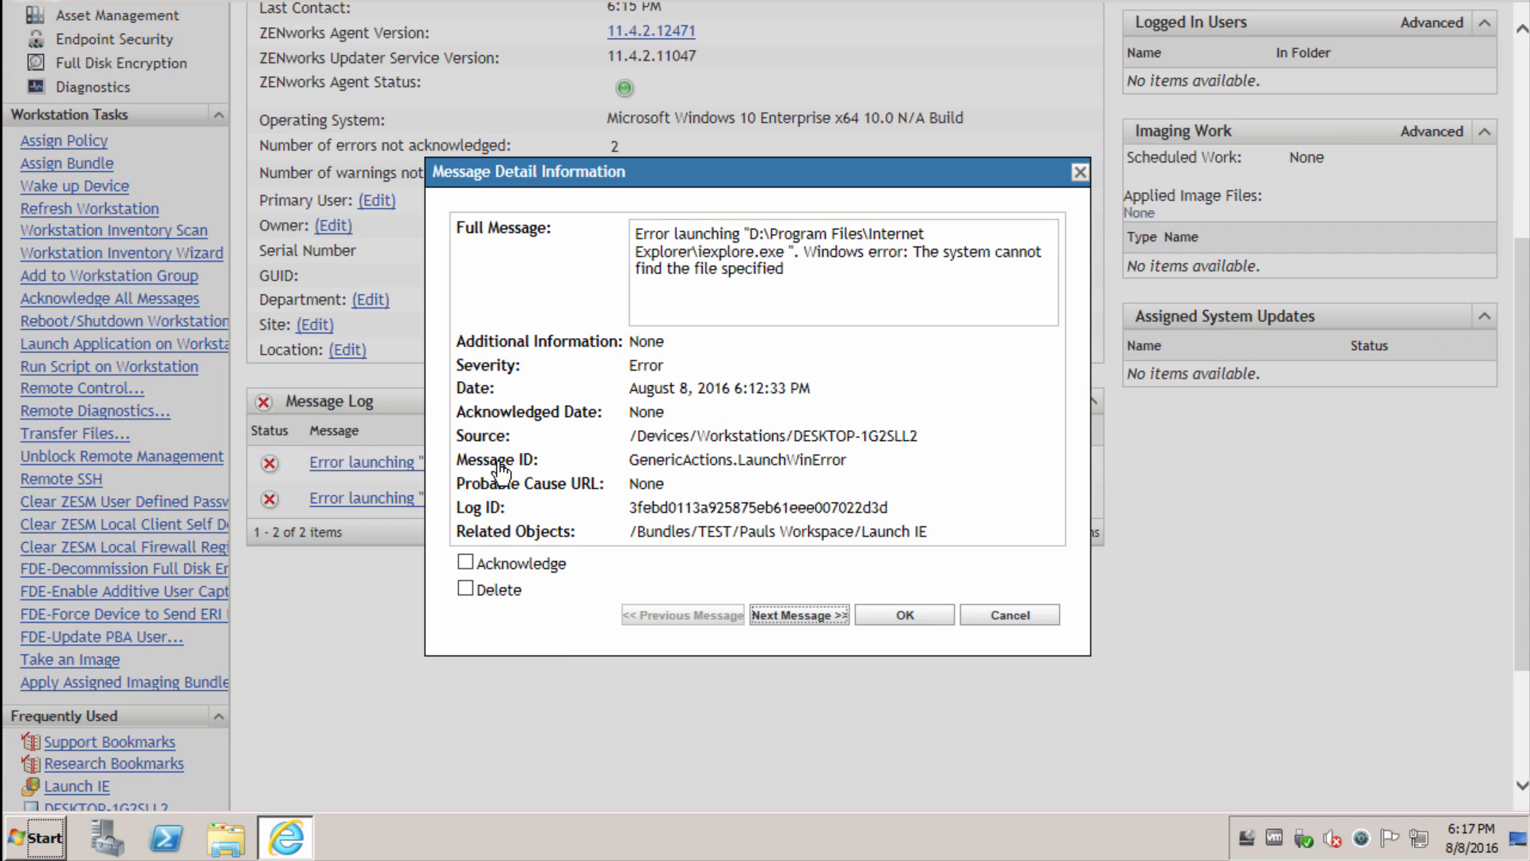
click(903, 618)
scroll(253, 247, up, 5)
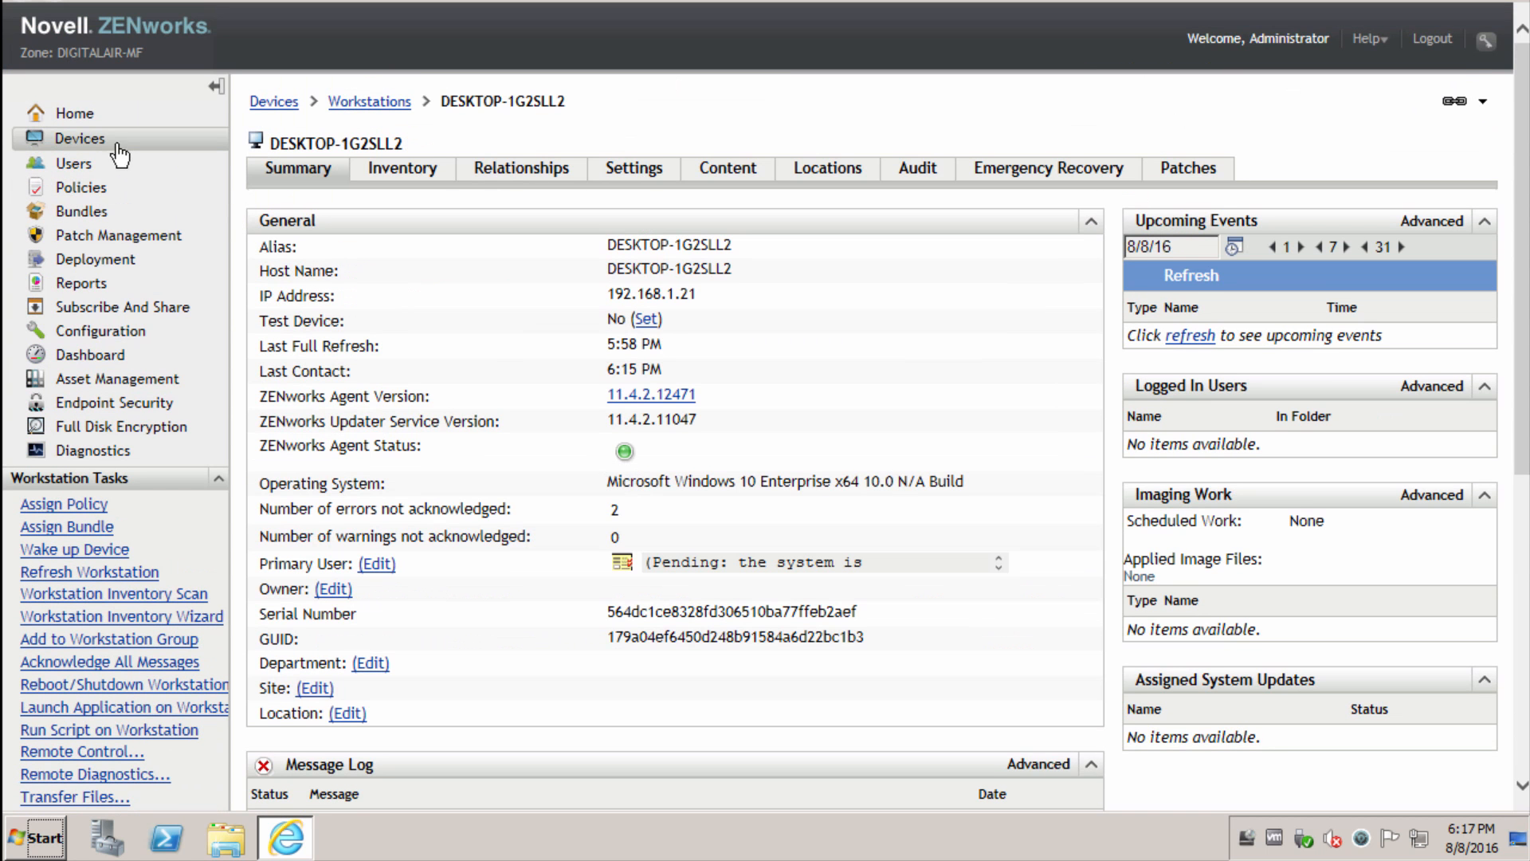
View the watched Launch IE bundle's message log and examine the details of its first launch error.
click(80, 119)
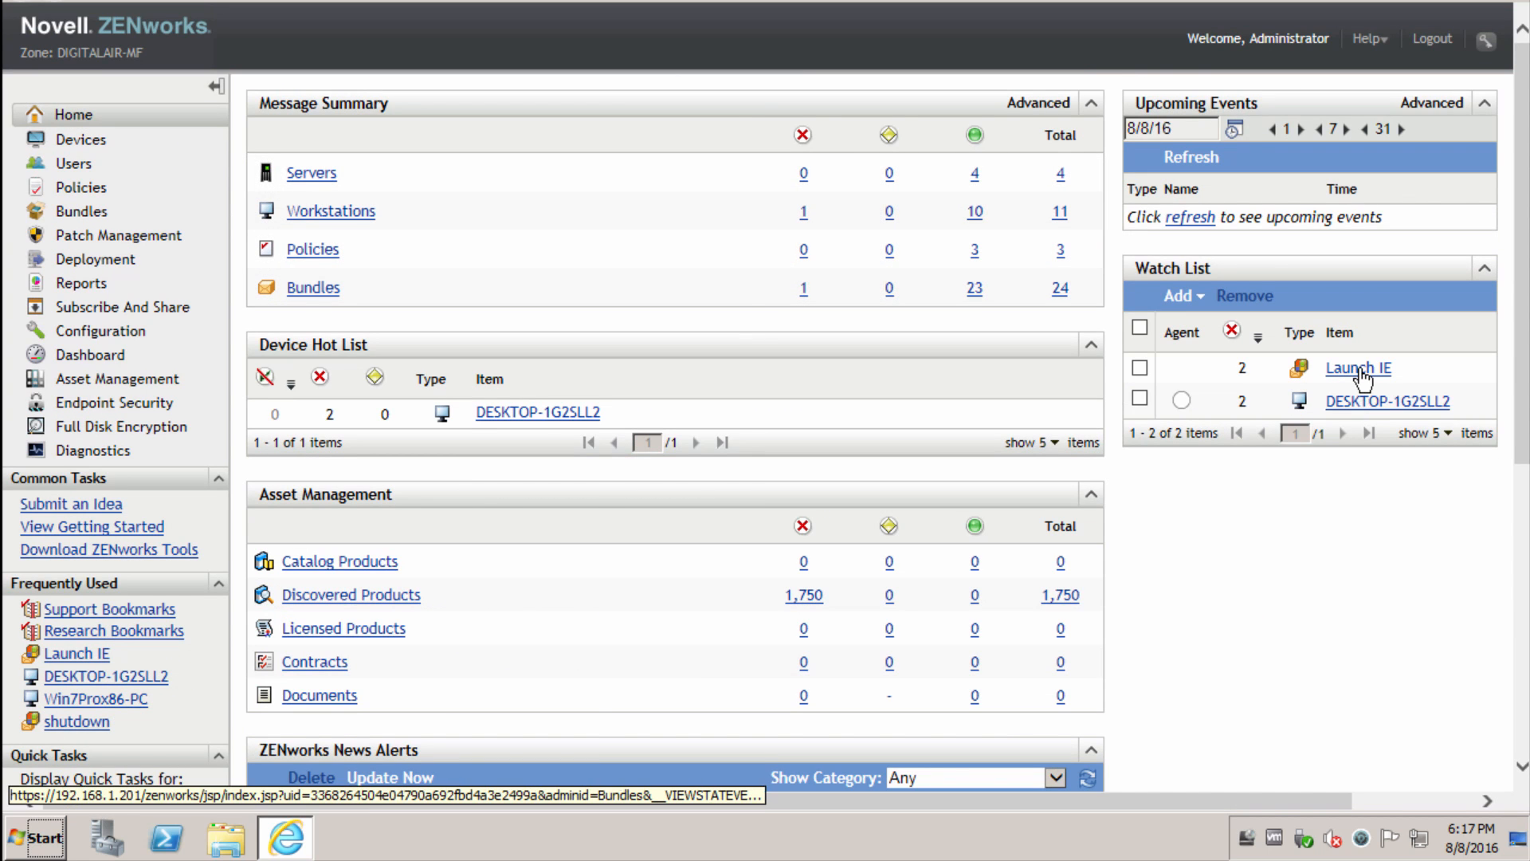
click(1361, 369)
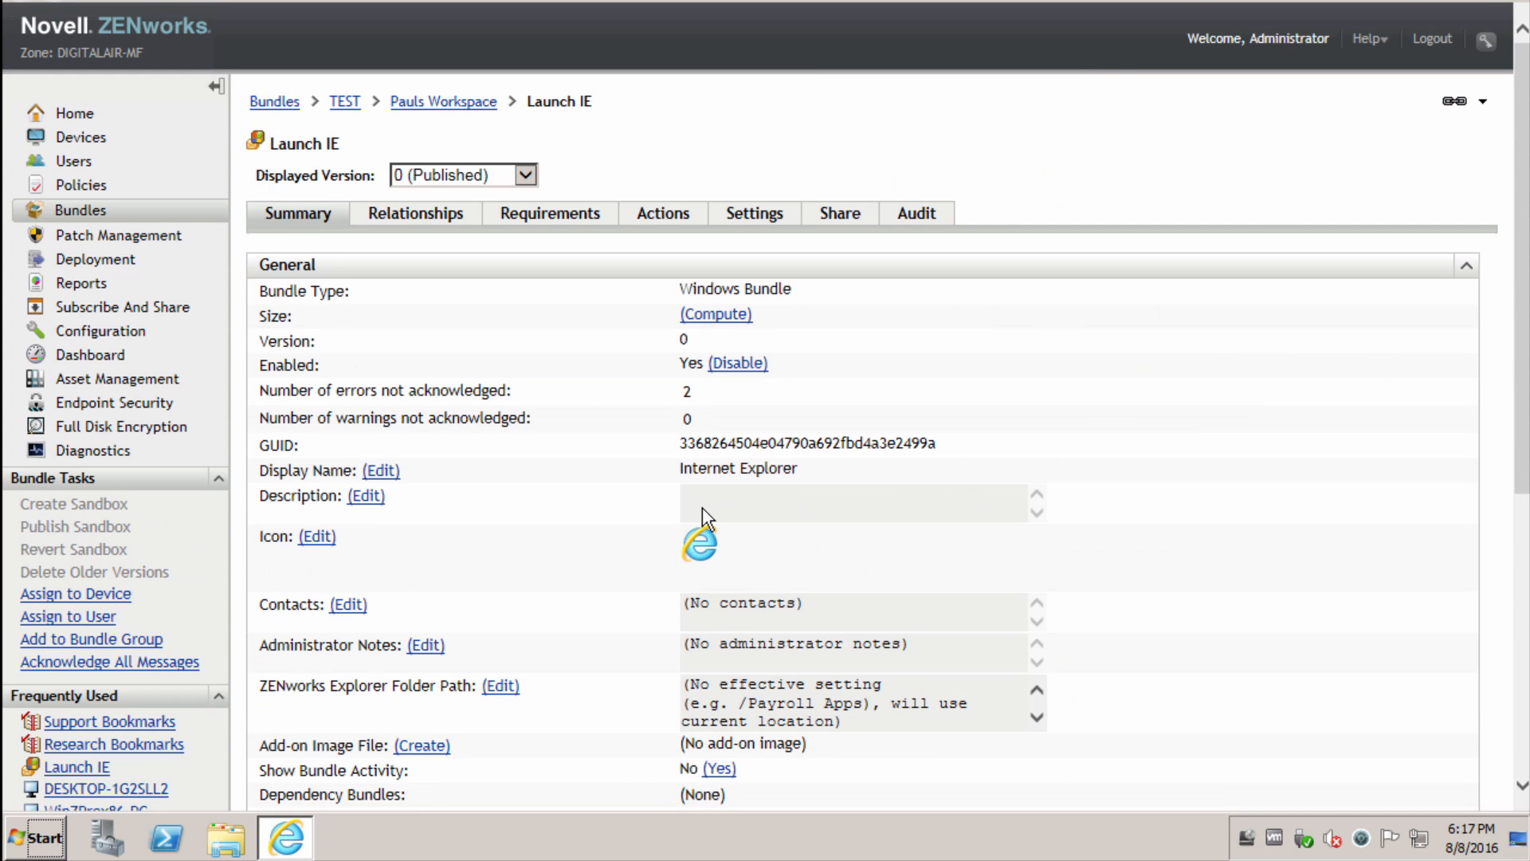
scroll(693, 507, down, 2)
scroll(692, 507, down, 3)
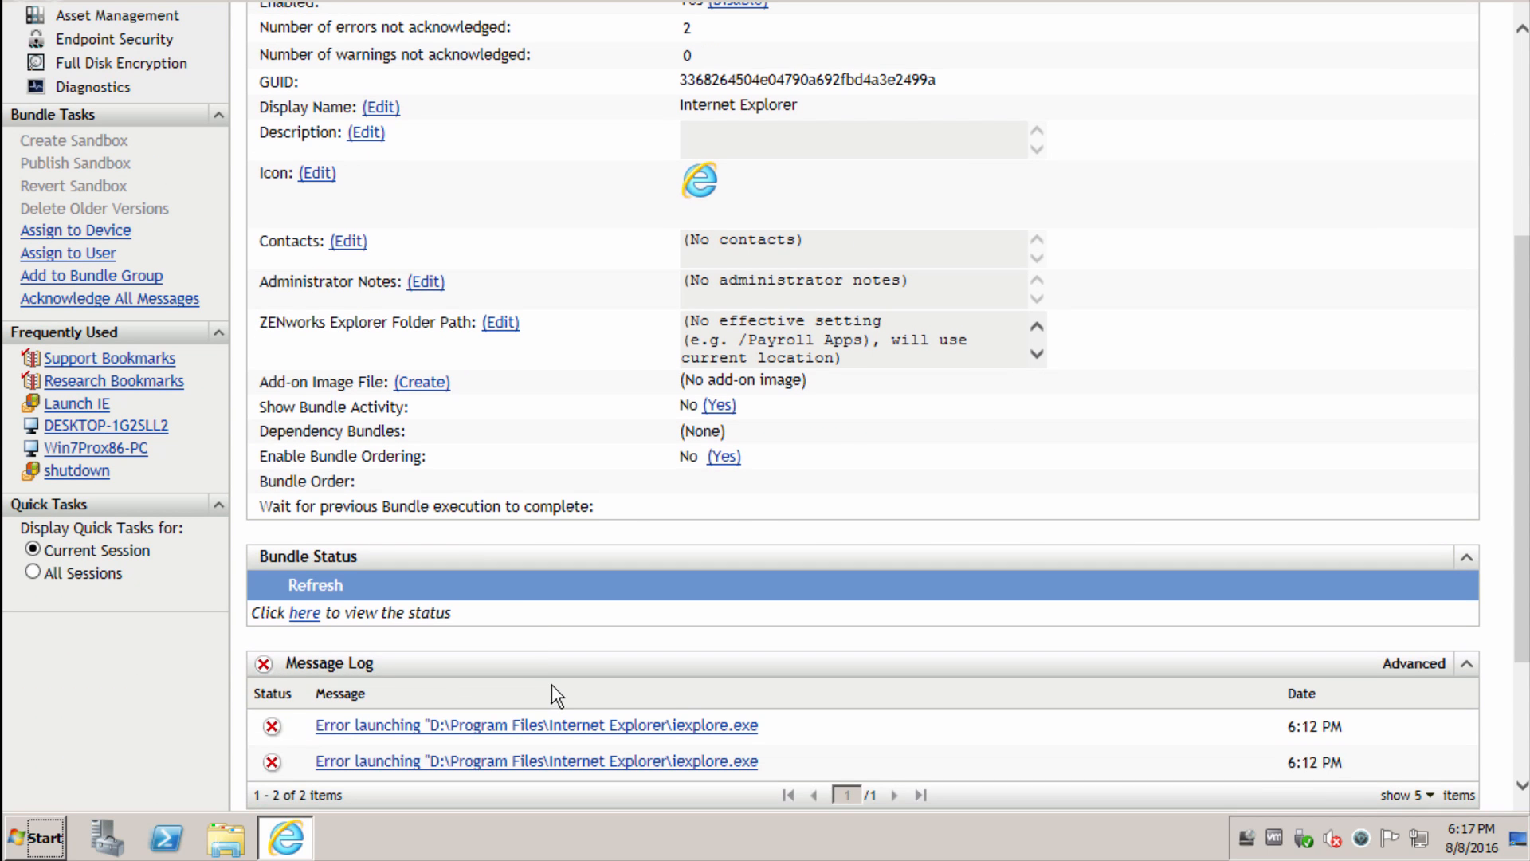
click(610, 725)
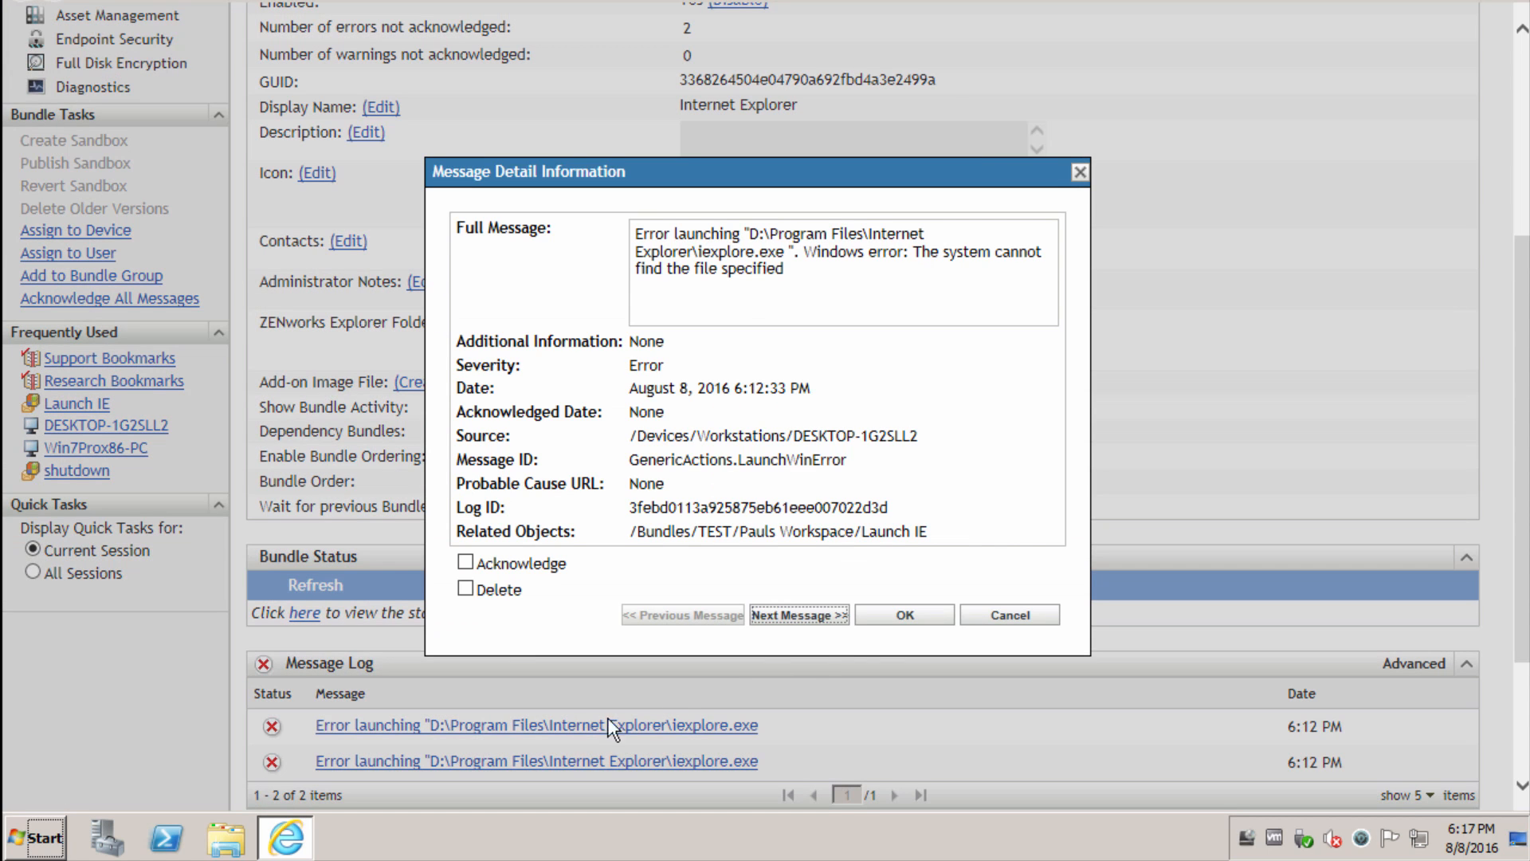
click(886, 619)
scroll(852, 570, up, 5)
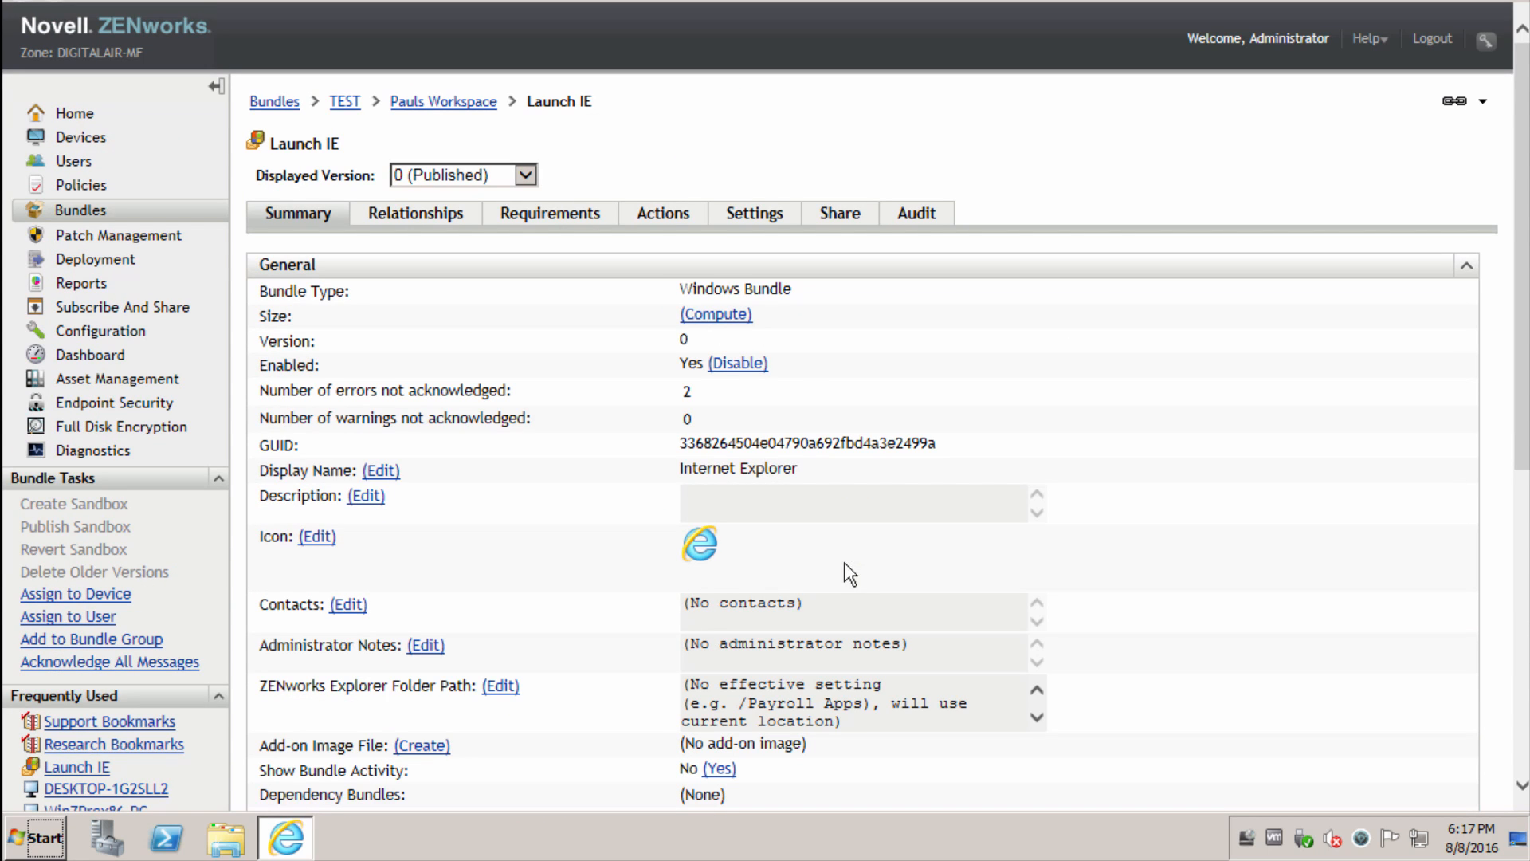
Set the command of the bundle's Launch Executable-iexplore.exe action to C:\Program Files\Internet Explorer\iexplore.exe.
click(664, 217)
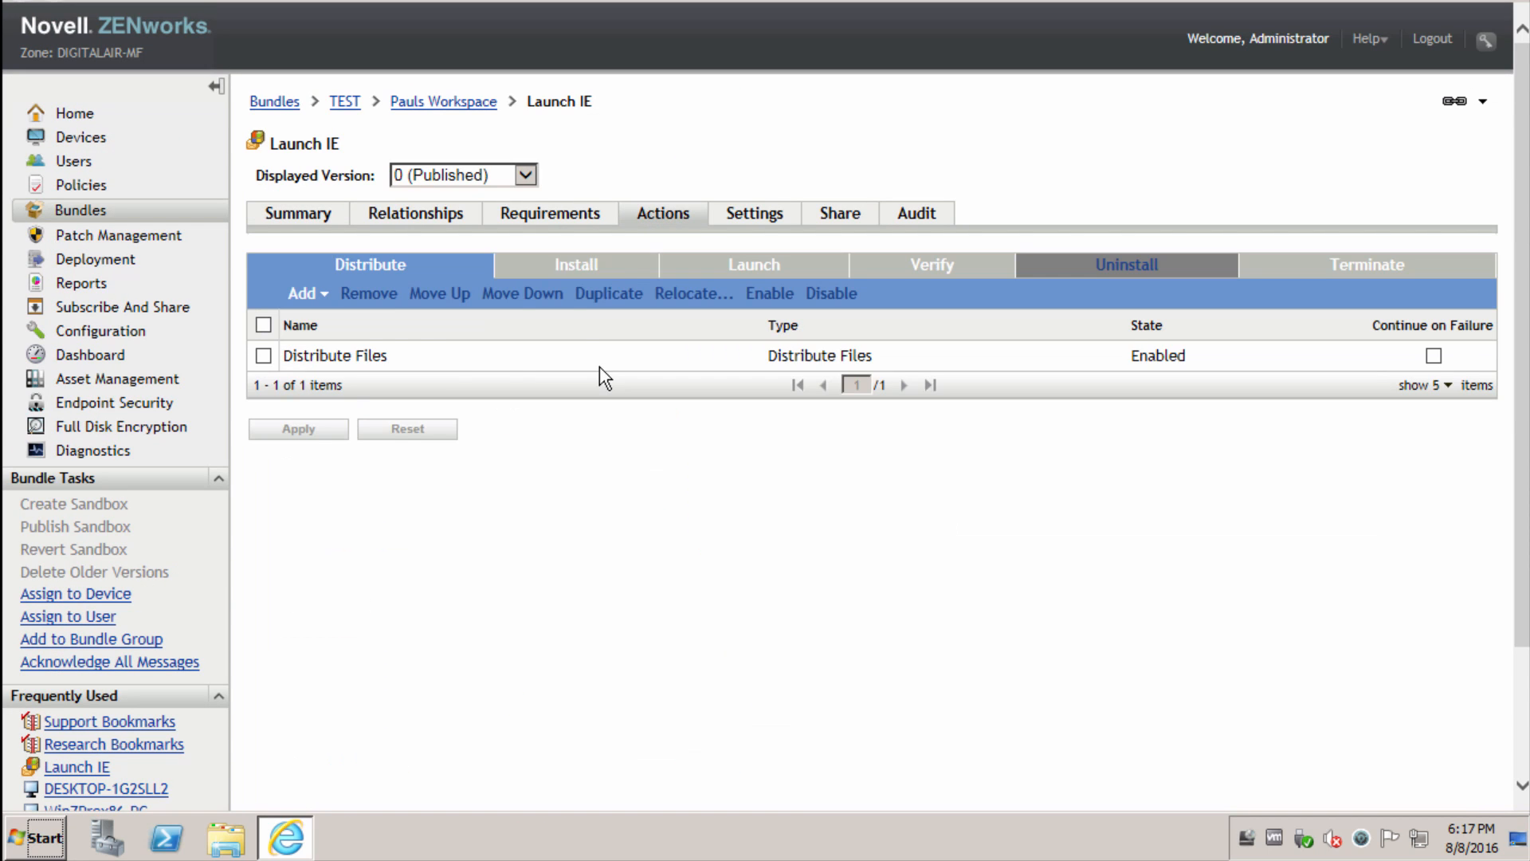
click(579, 271)
click(668, 270)
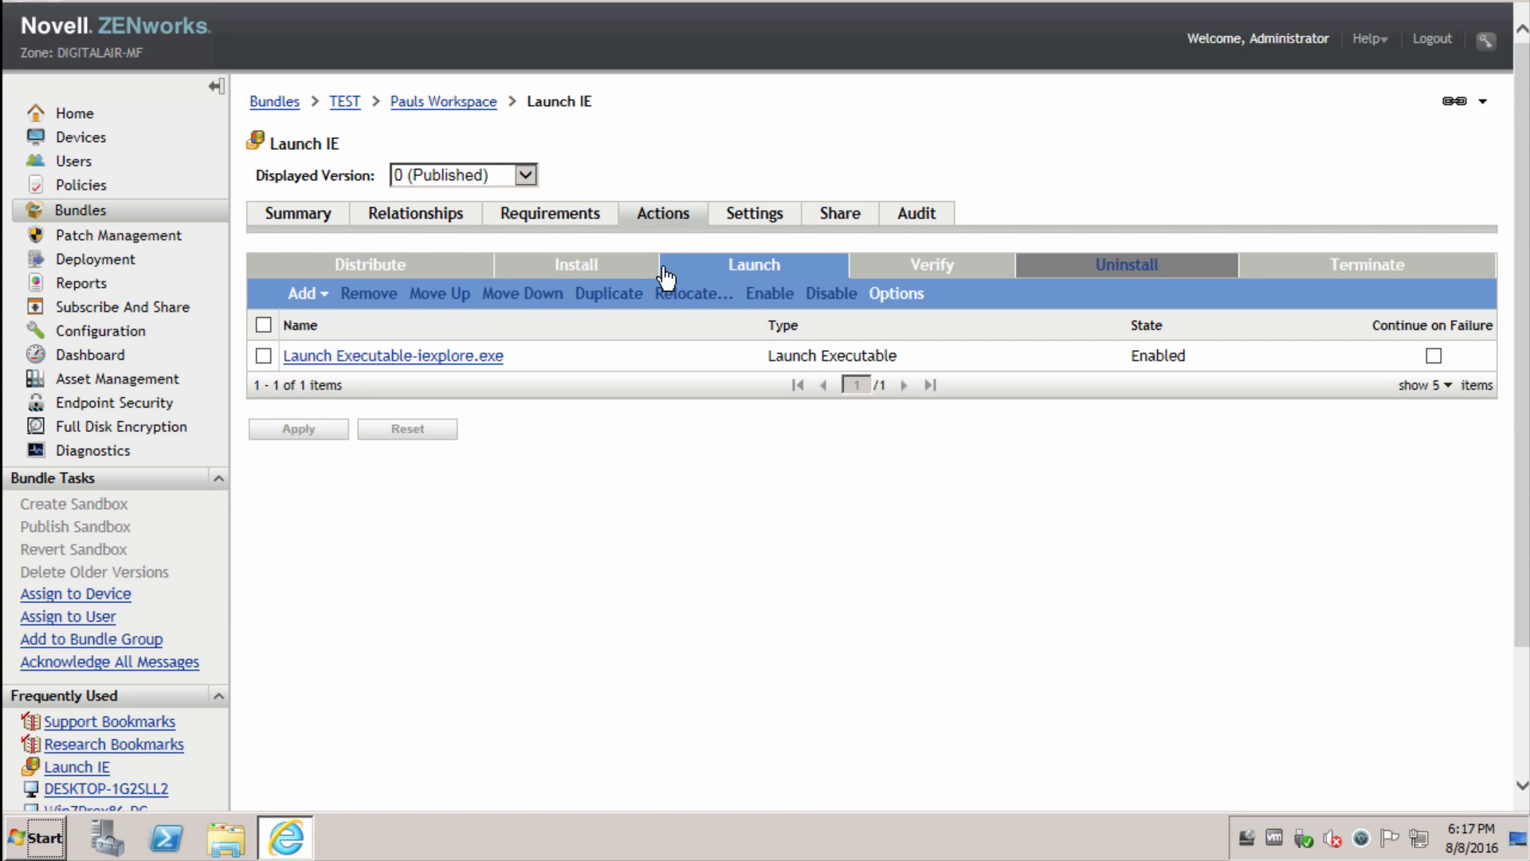
click(392, 359)
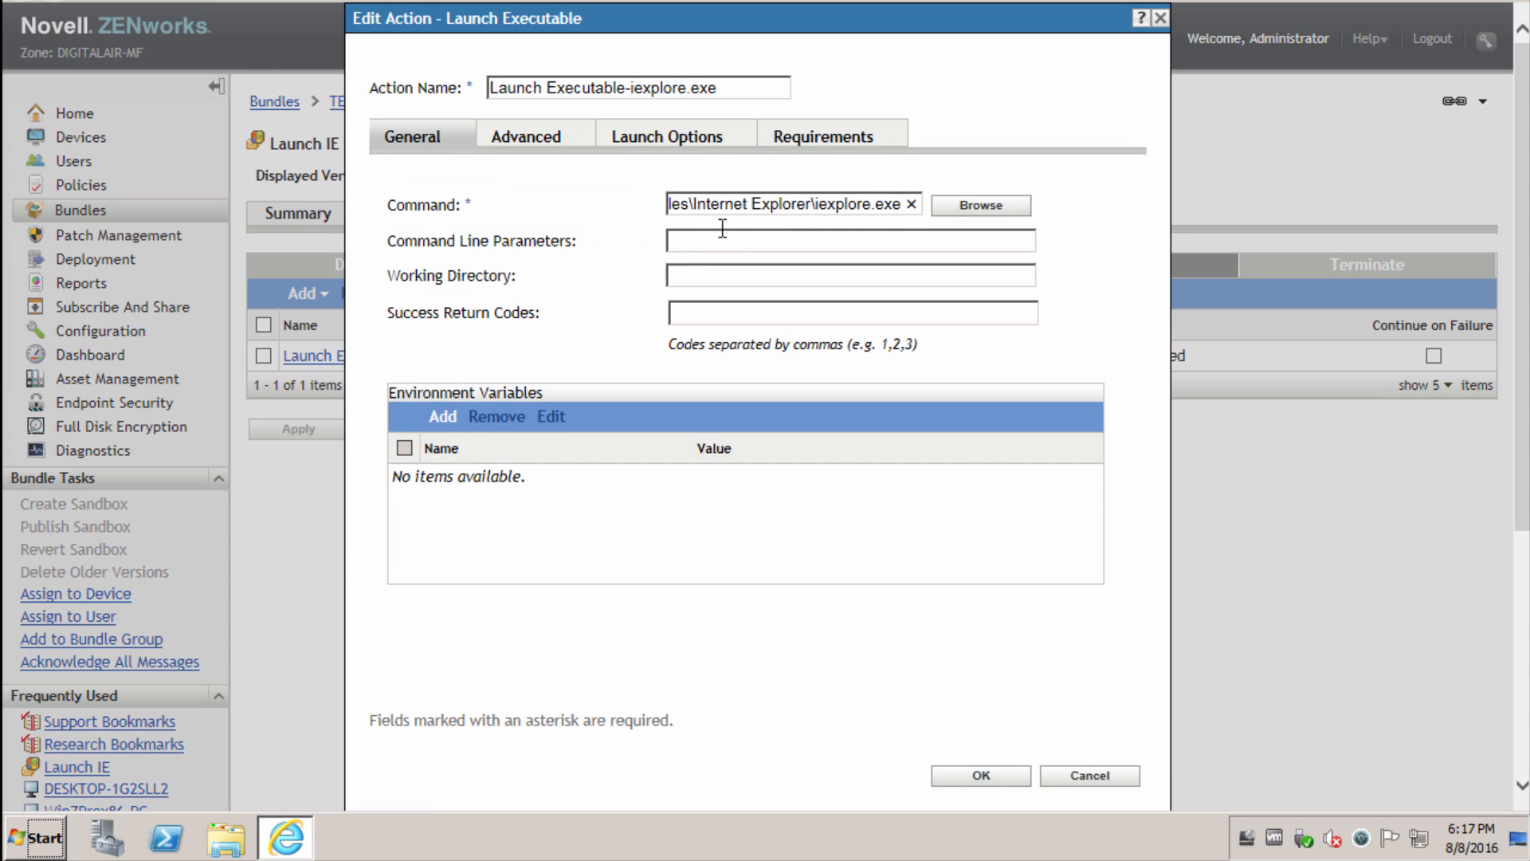
drag(751, 204, 471, 185)
drag(678, 208, 650, 203)
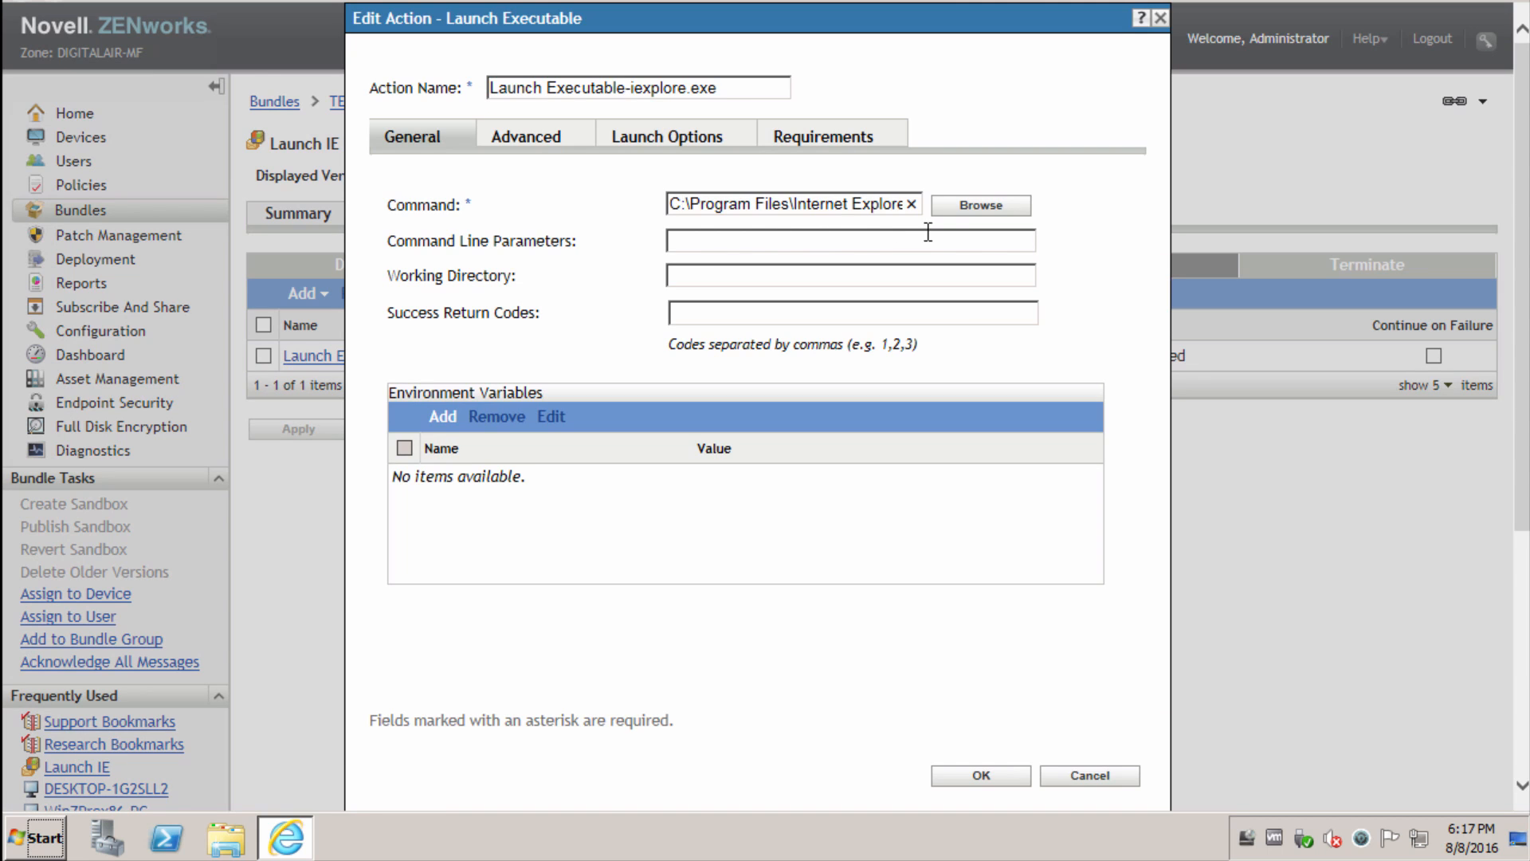
drag(861, 205, 964, 206)
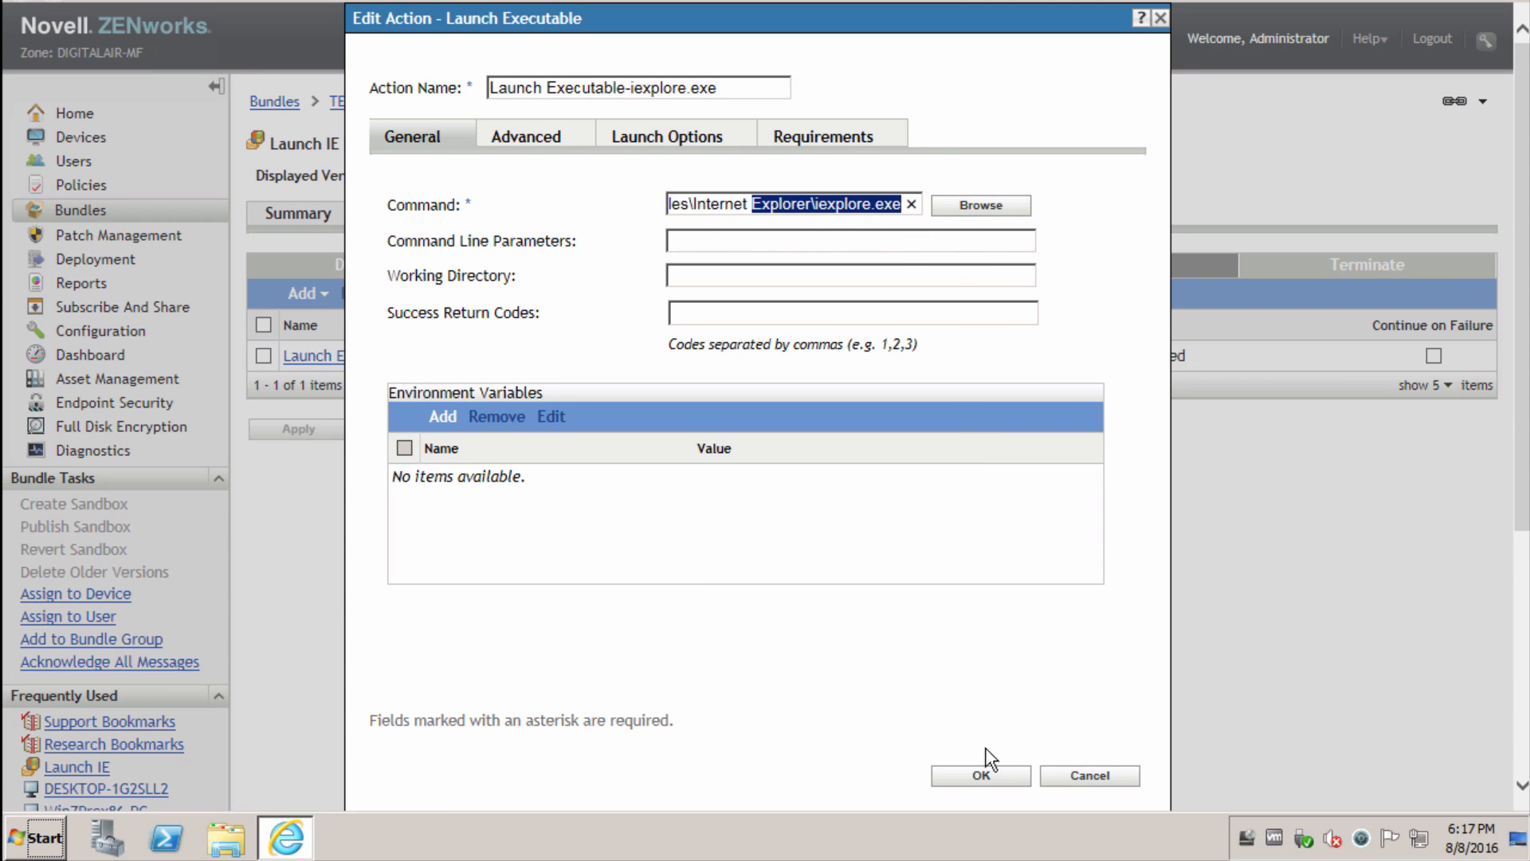
click(981, 774)
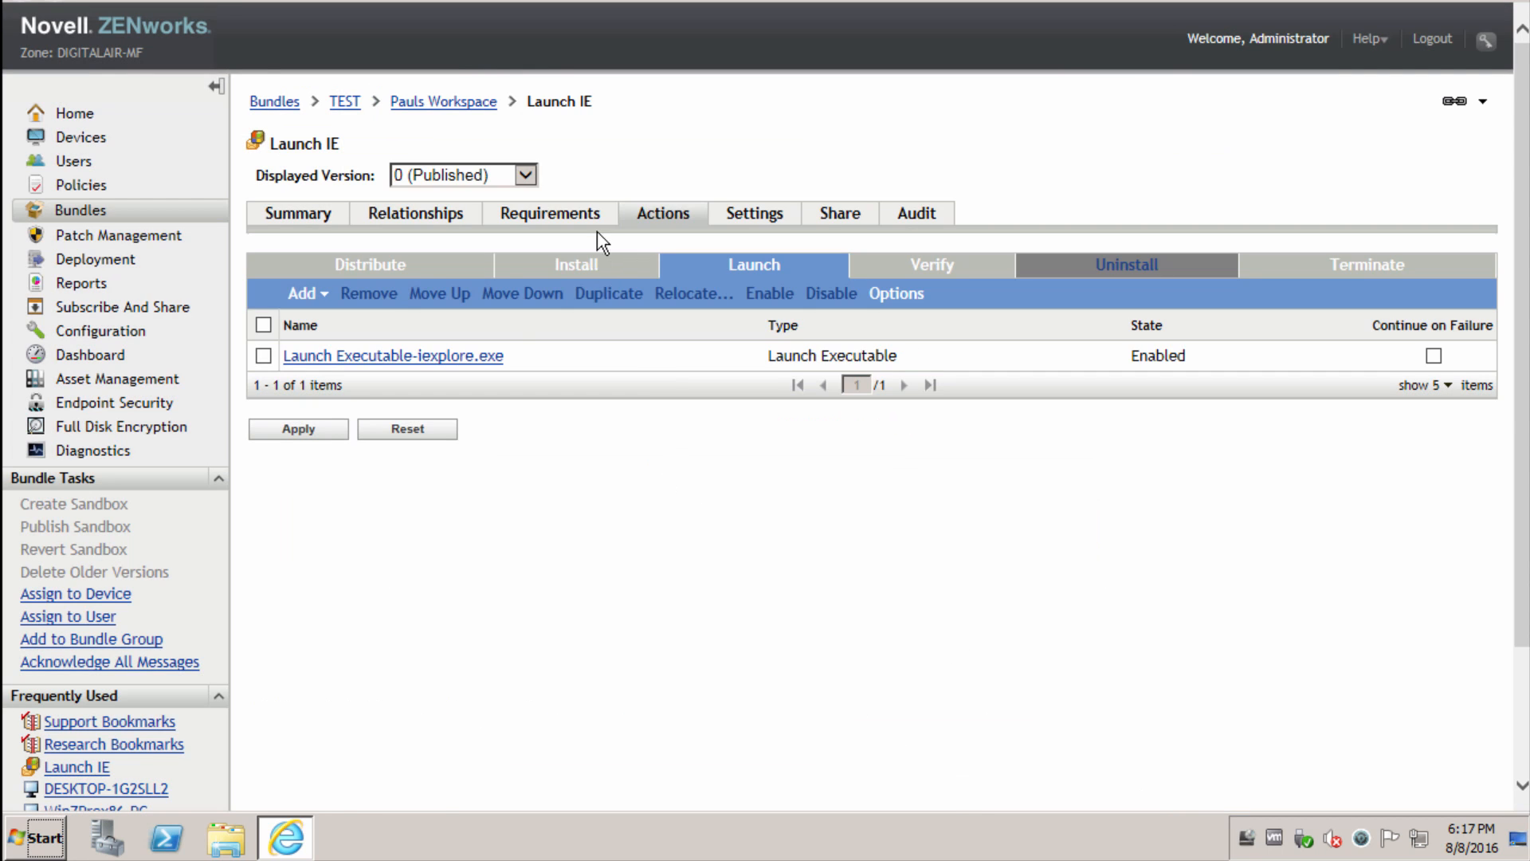
Apply and publish the Launch IE bundle change as a new version, and acknowledge all of the bundle's messages.
click(310, 430)
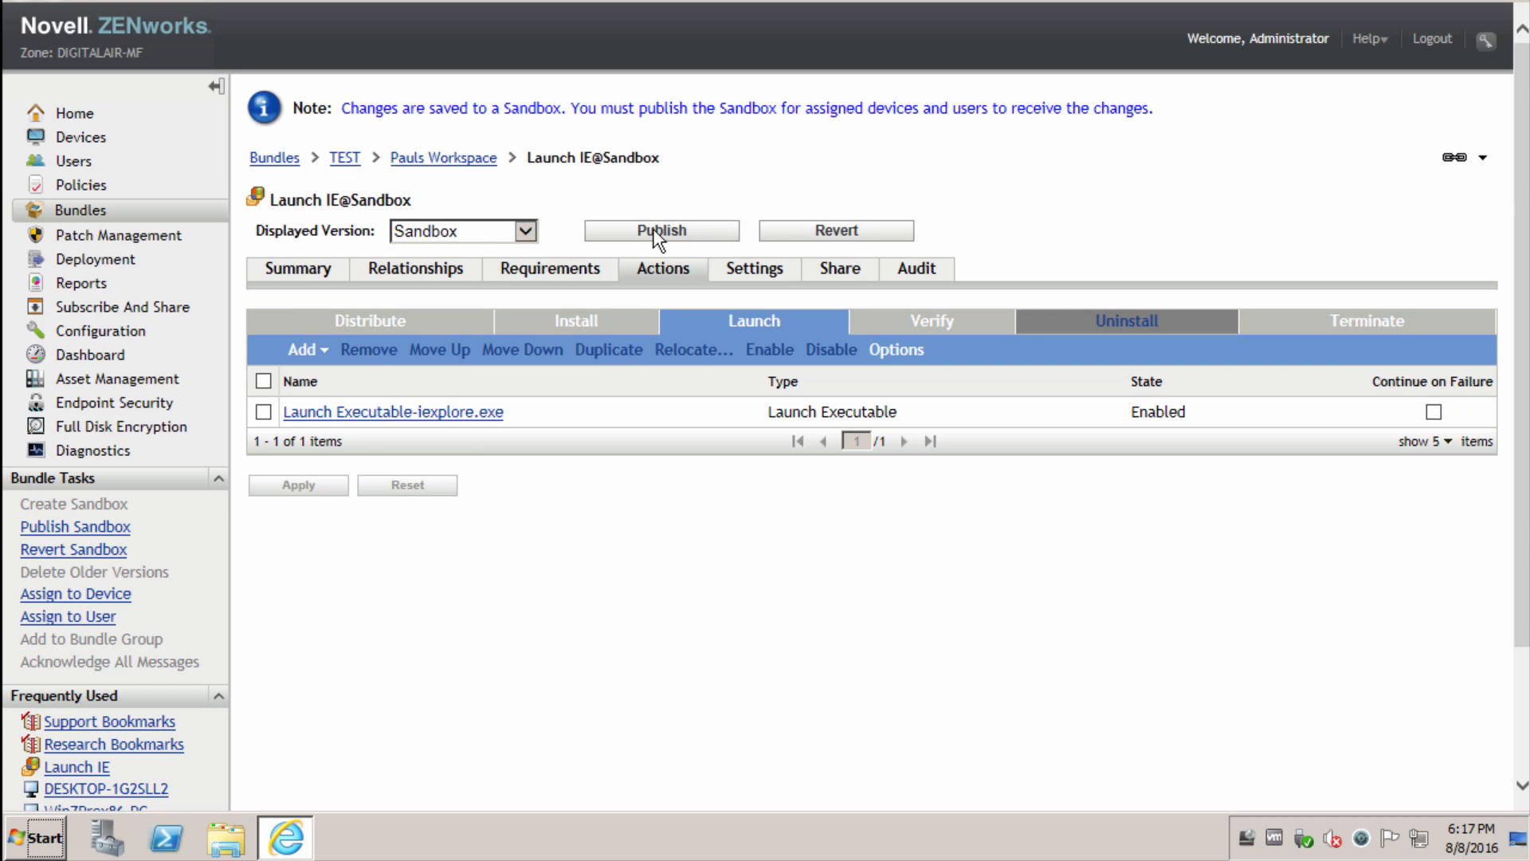
click(655, 230)
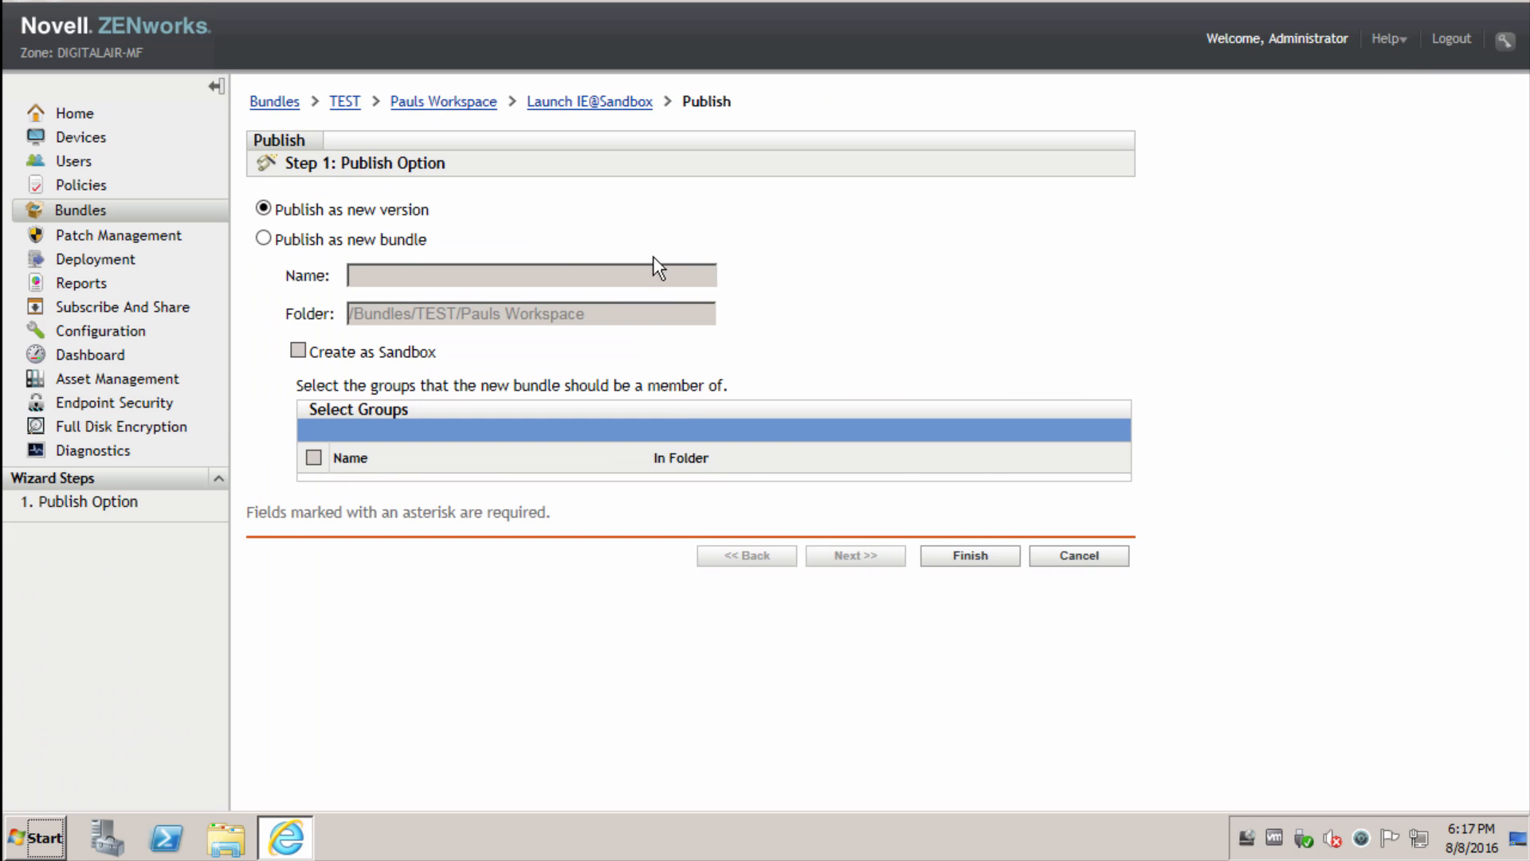
click(950, 568)
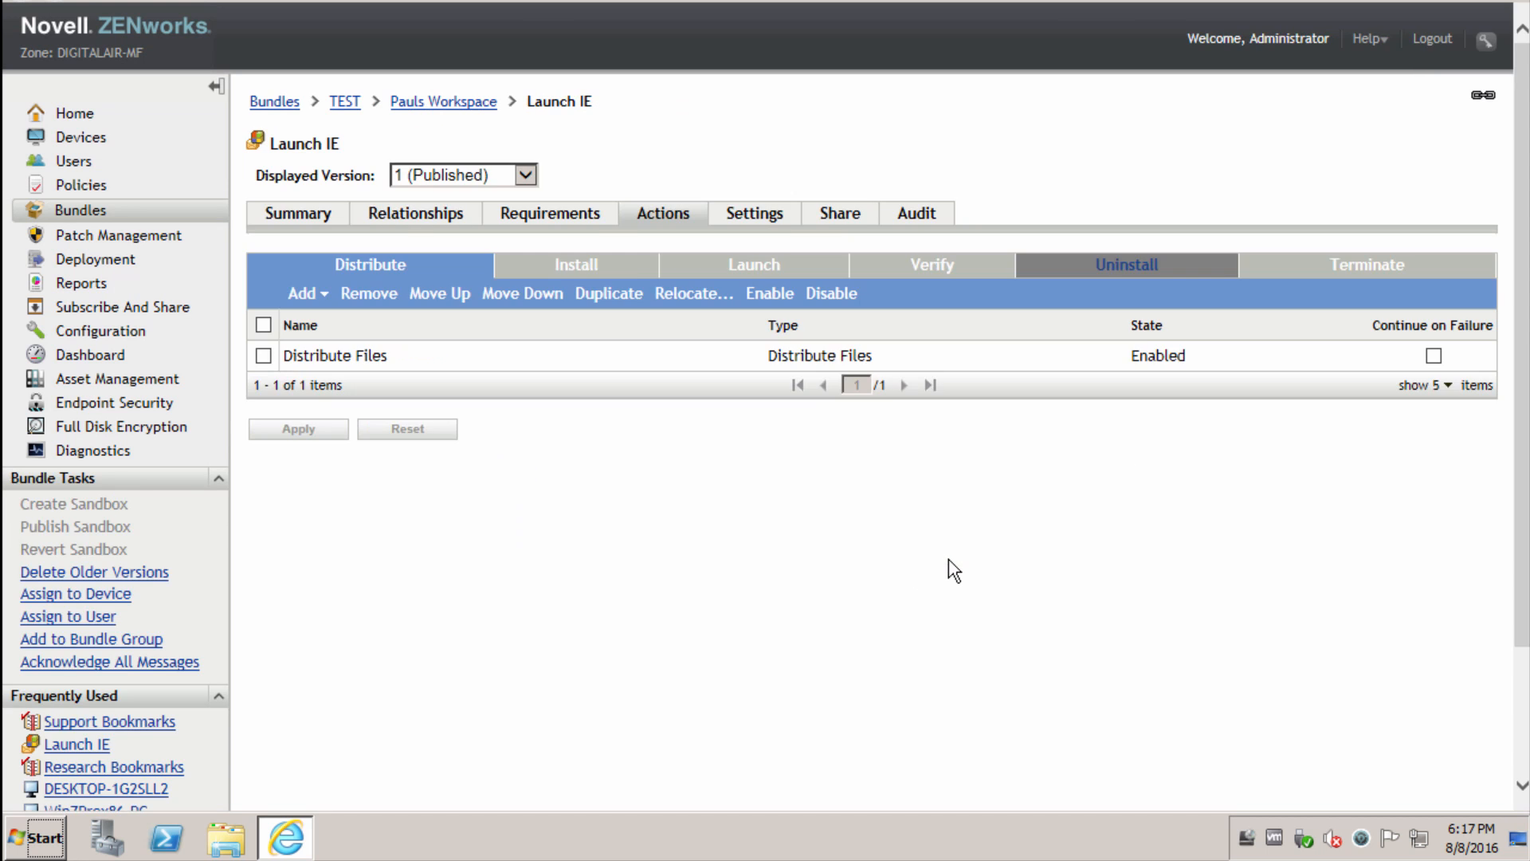
click(291, 225)
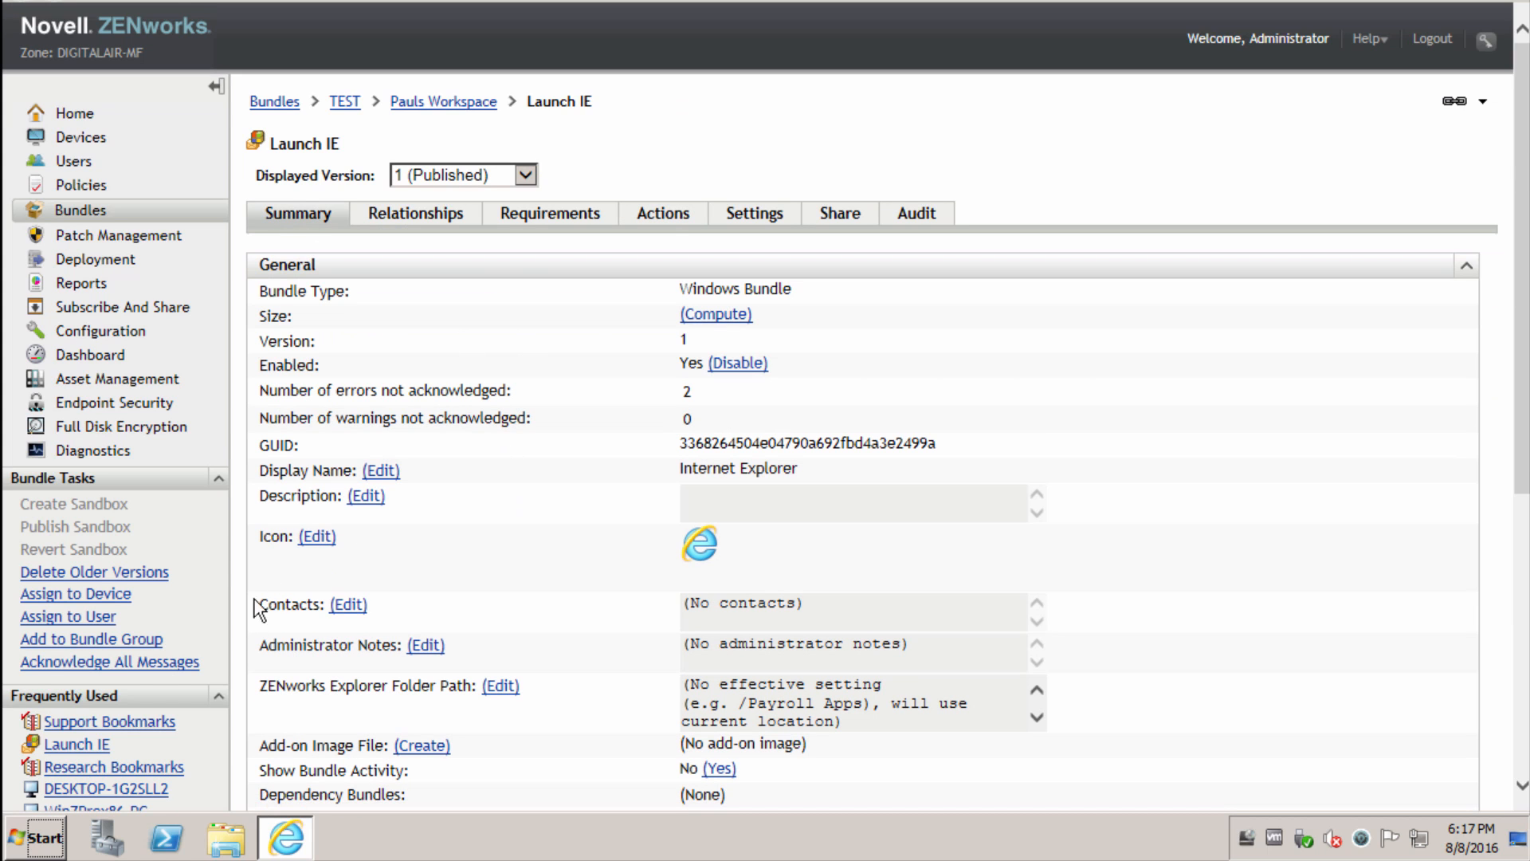
click(149, 667)
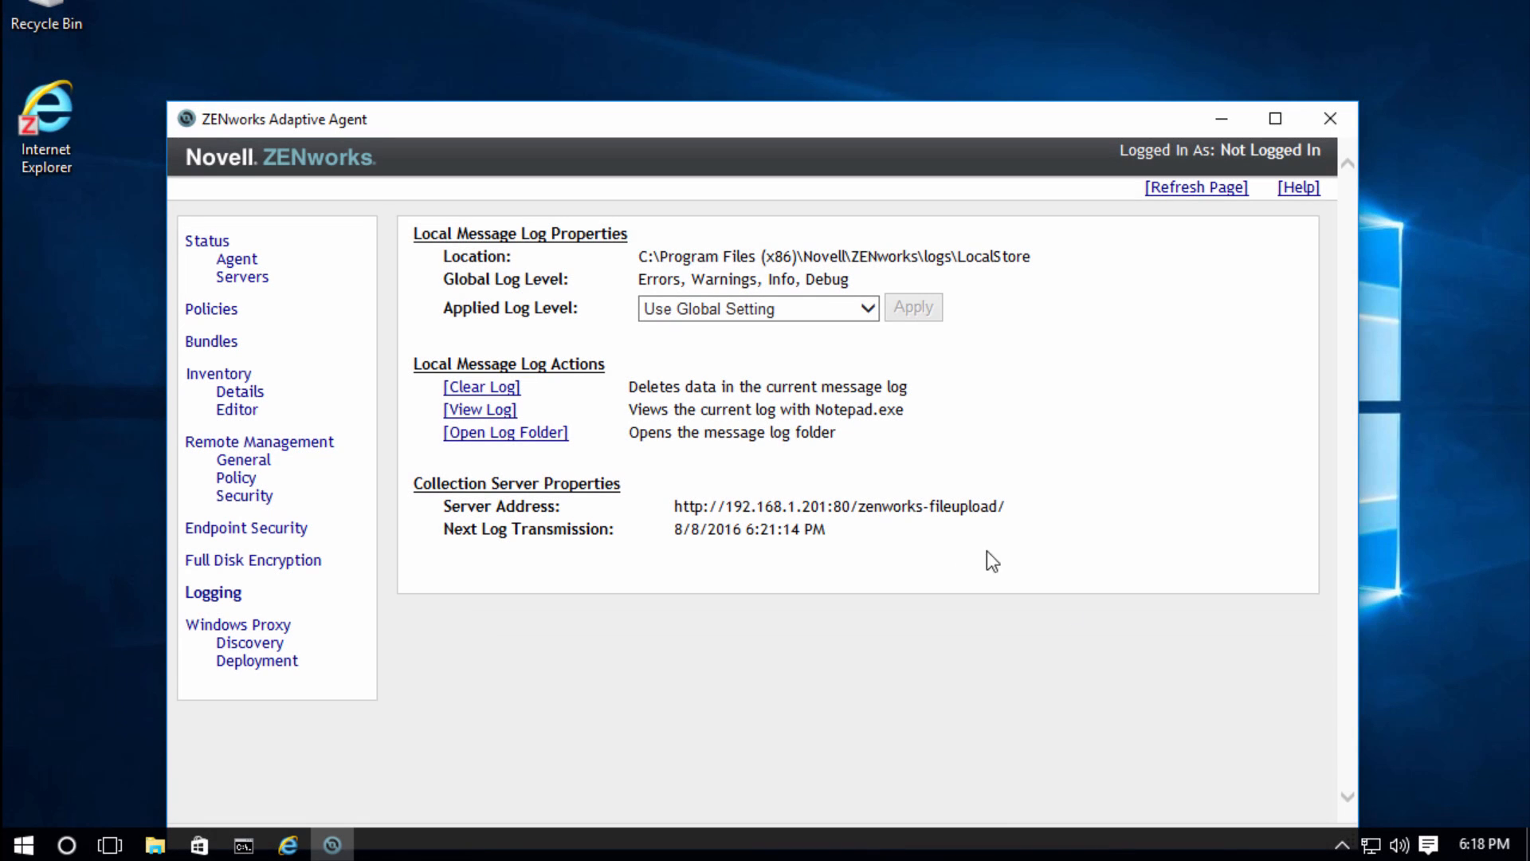
On the Windows 10 workstation, refresh the ZENworks agent and show its assigned bundles.
right_click(1339, 845)
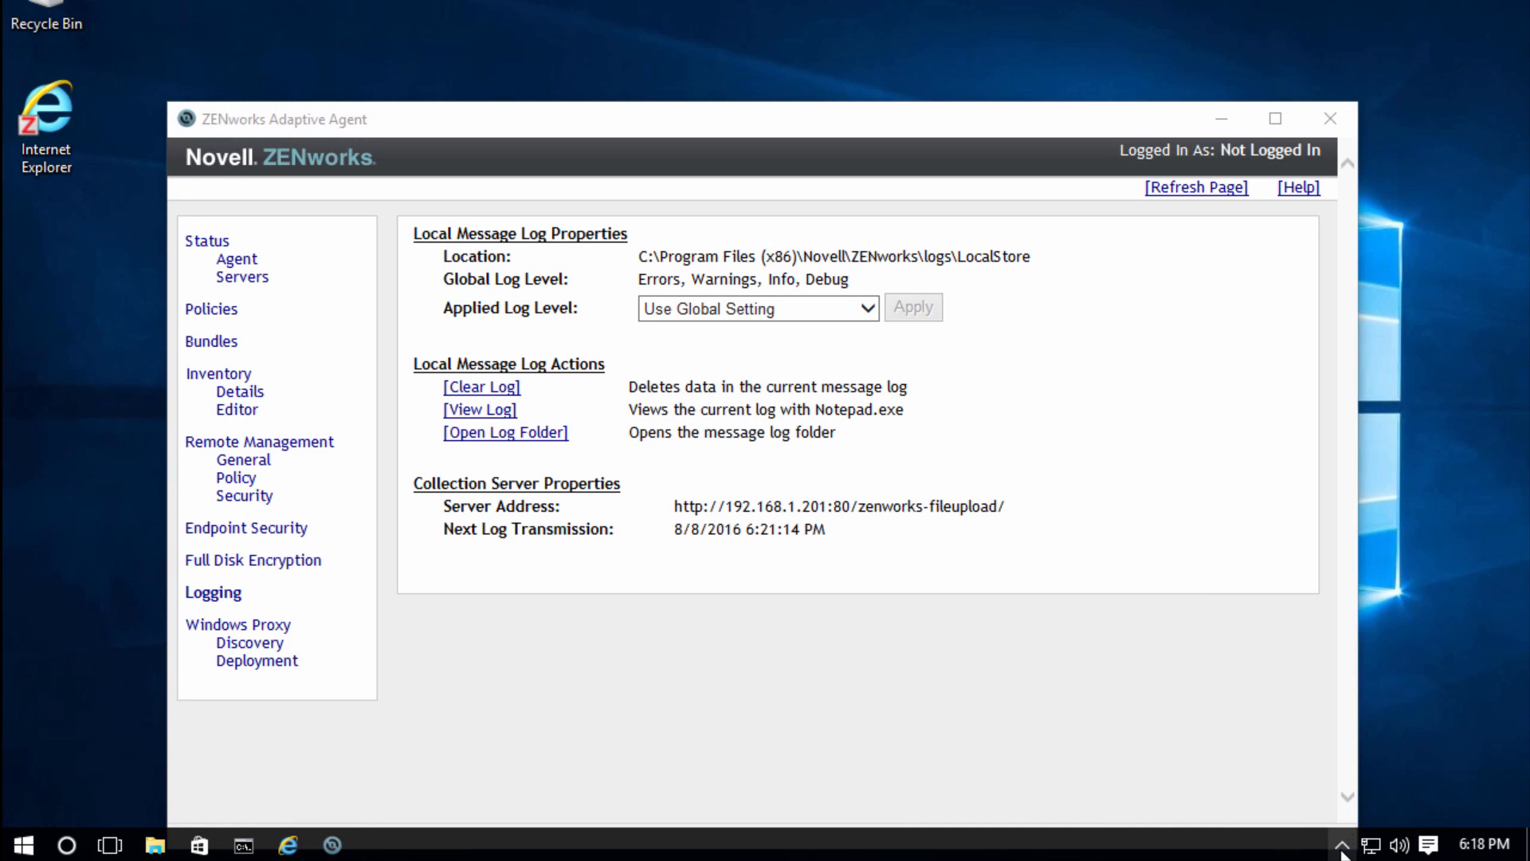
click(1342, 845)
click(1342, 845)
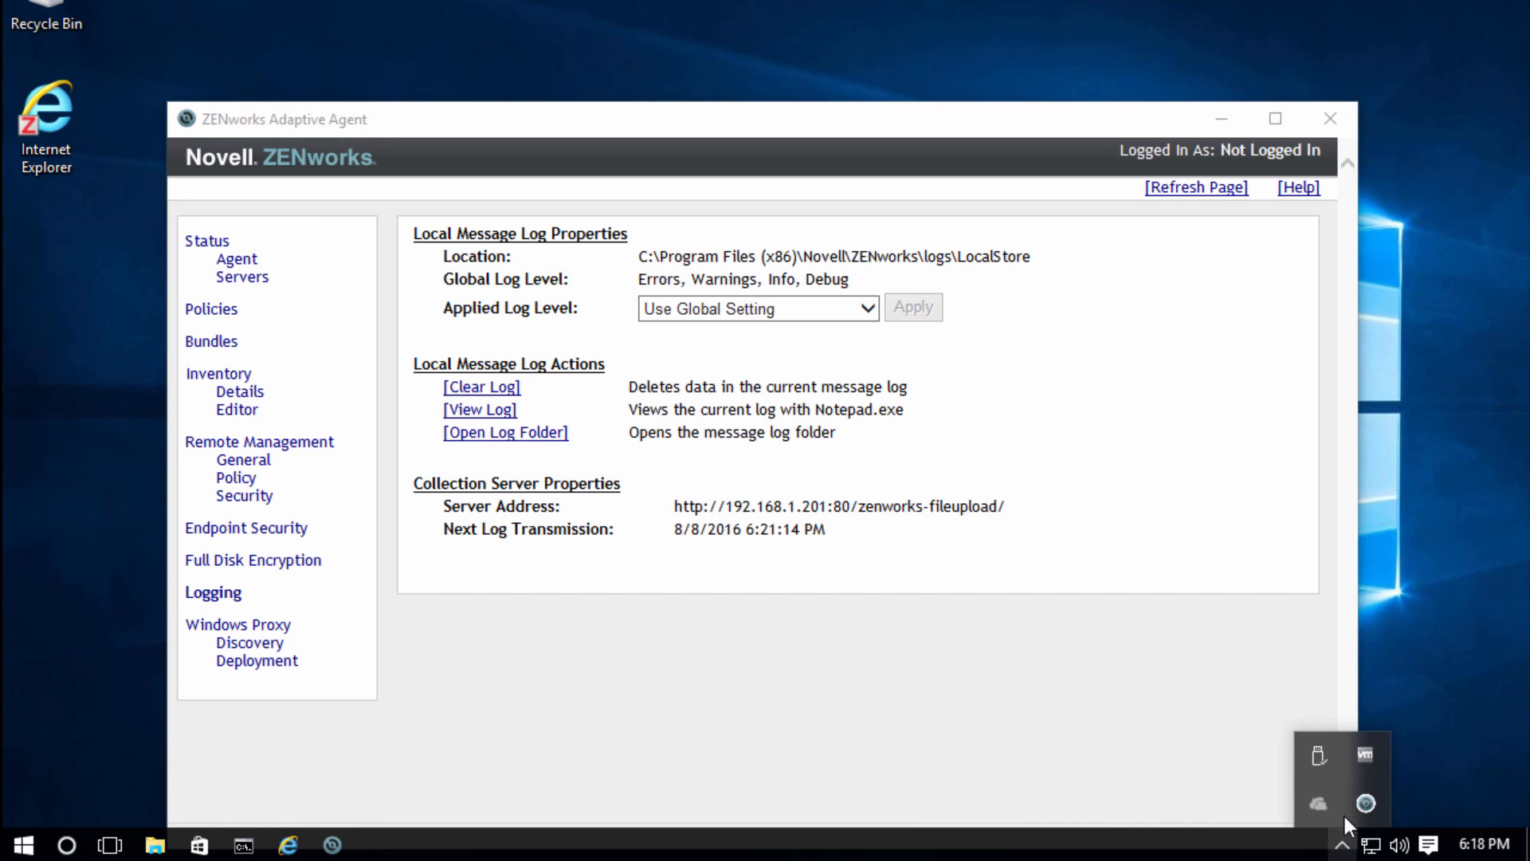
right_click(1356, 802)
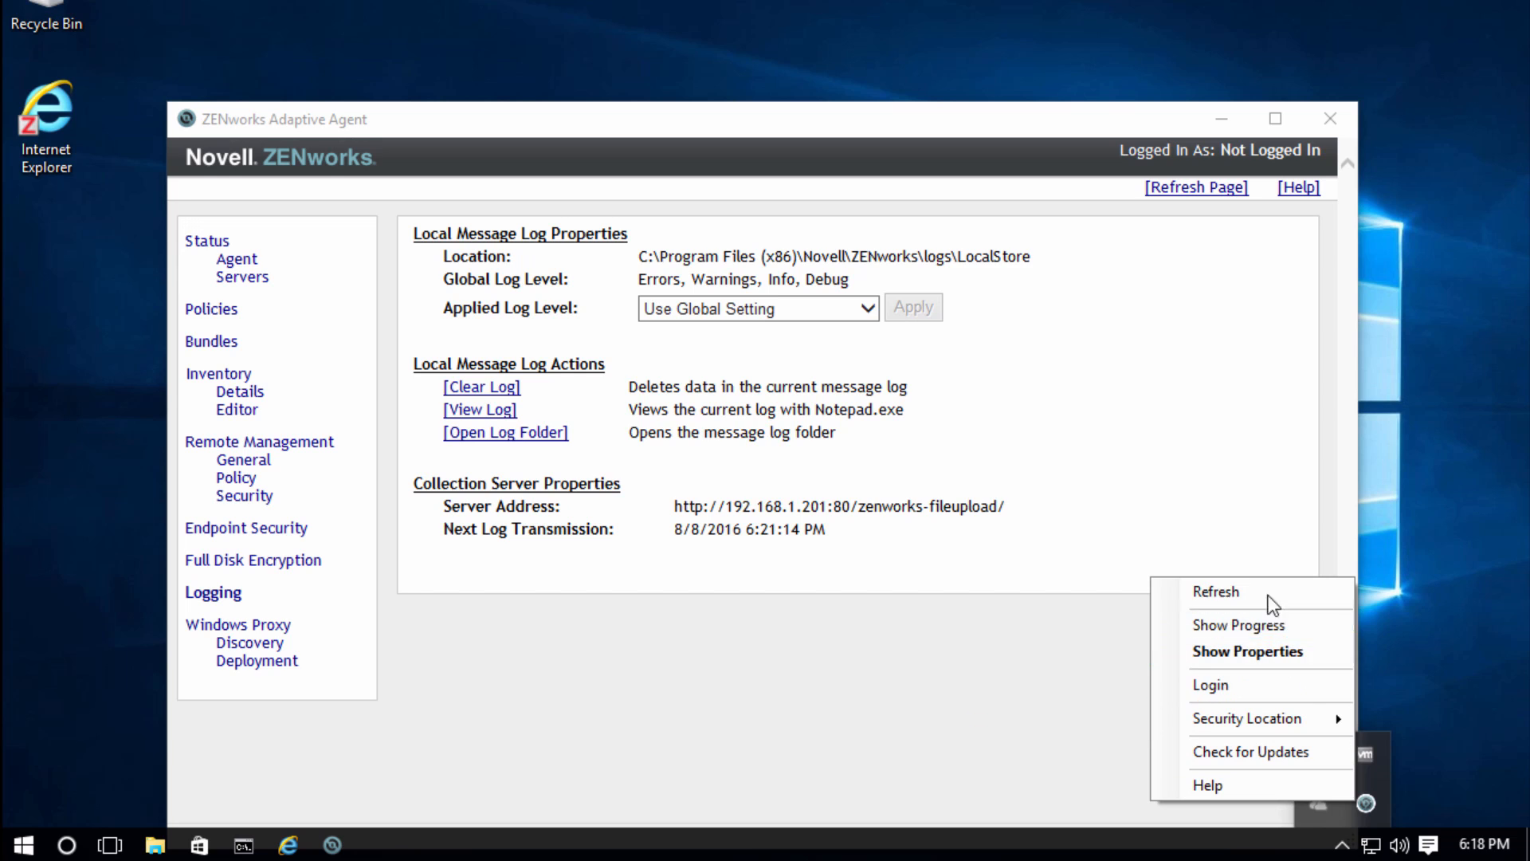
click(1208, 590)
click(229, 341)
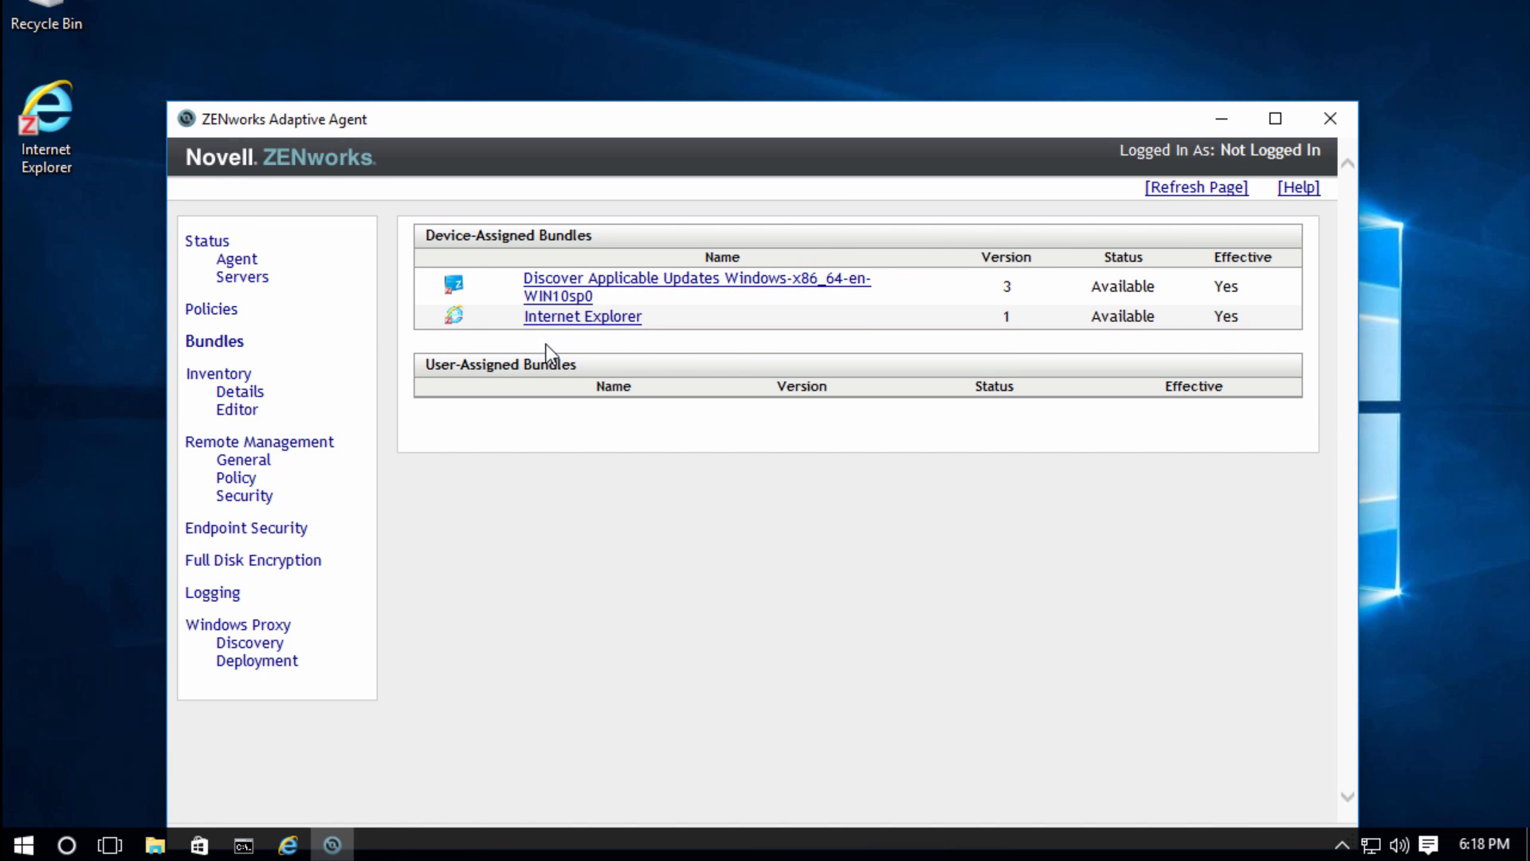
Launch the Internet Explorer bundle from its desktop shortcut and close the browser window.
click(556, 322)
double_click(46, 124)
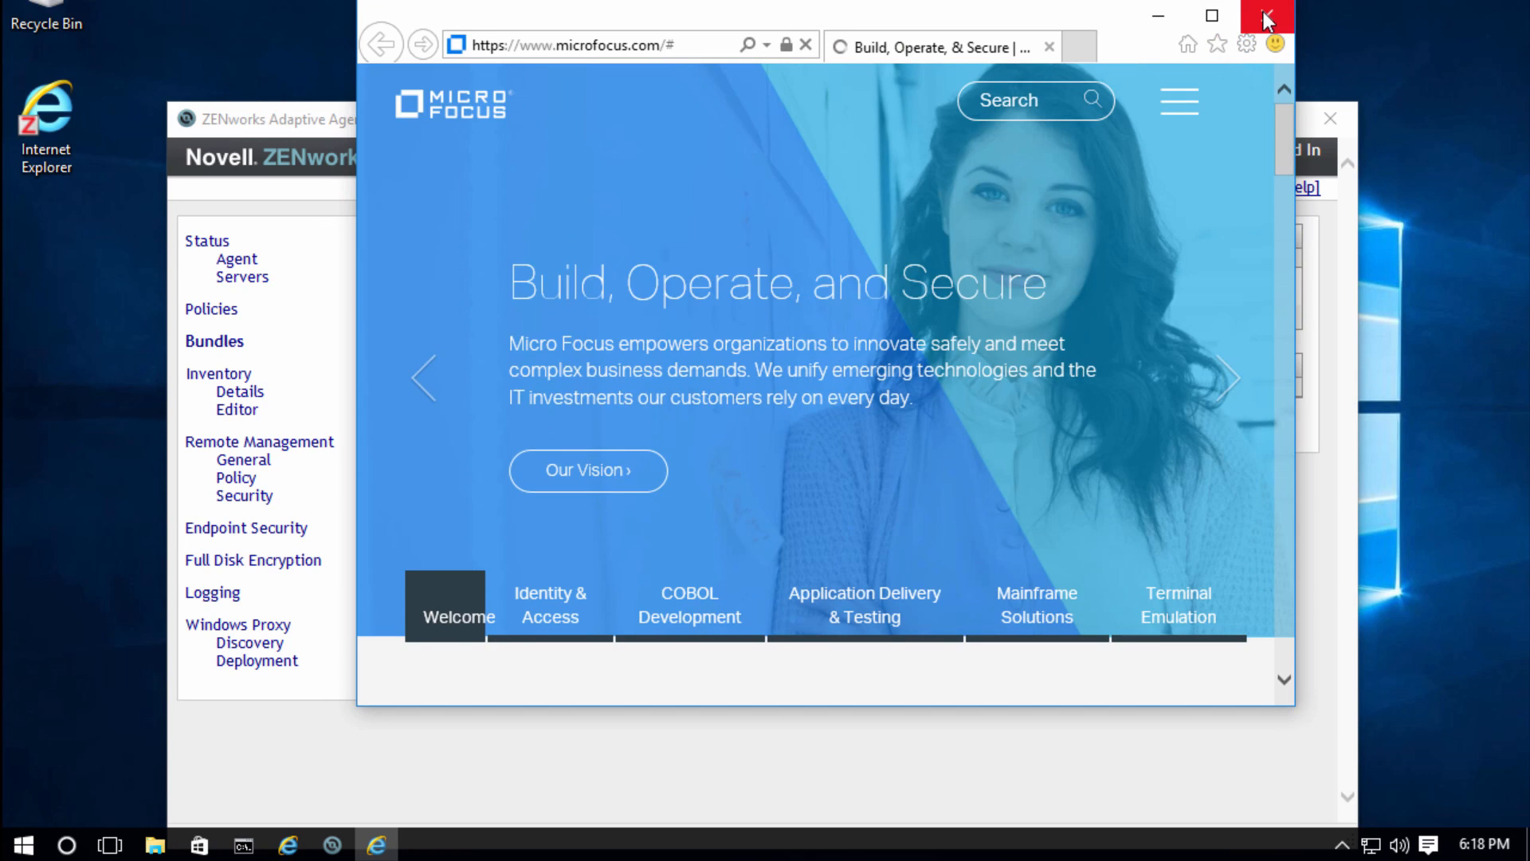
click(1264, 14)
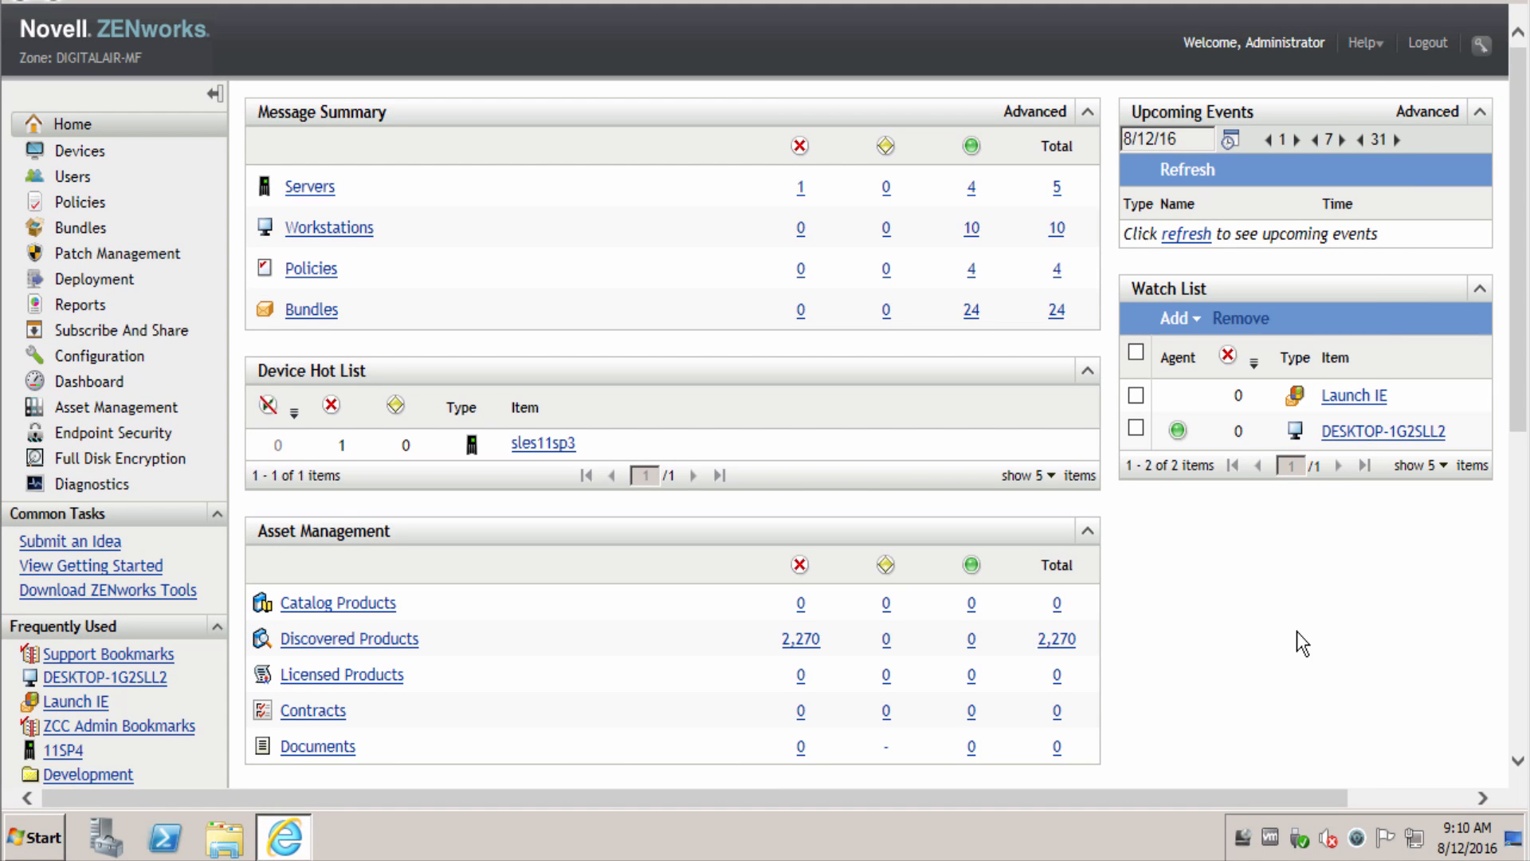
Back in the ZENworks management console, show the help topics available for the home page.
click(1370, 43)
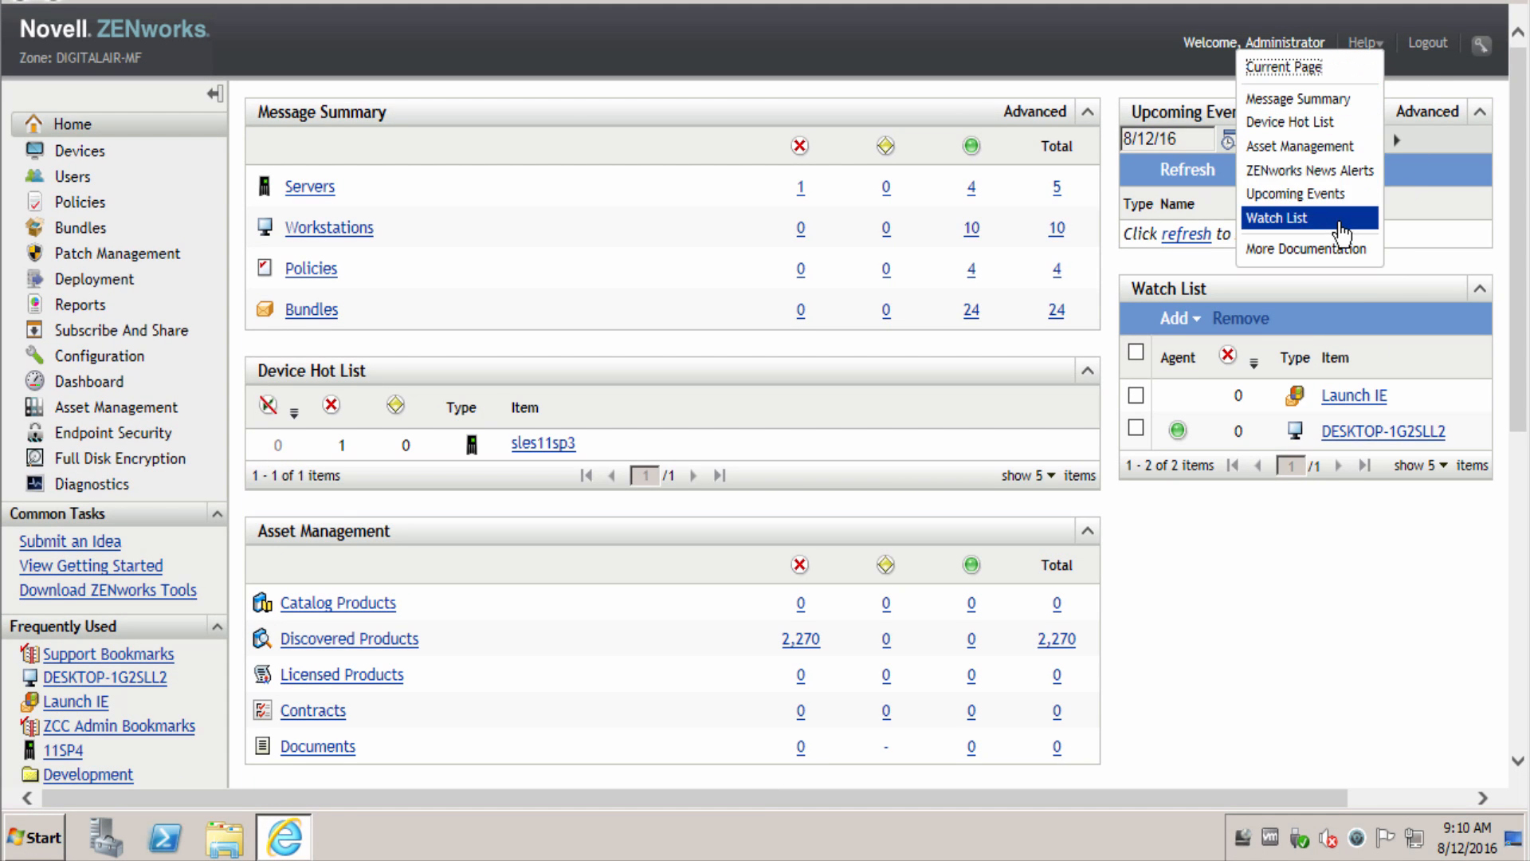